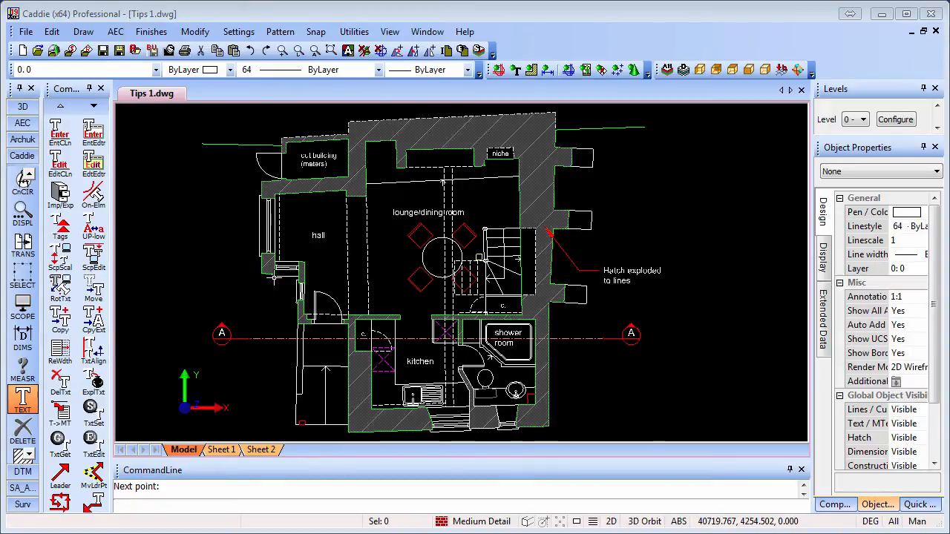
Step: Try an enclosing window selection and a crossing window selection around the hall's outer walls, clearing each selection
left_click(208, 179)
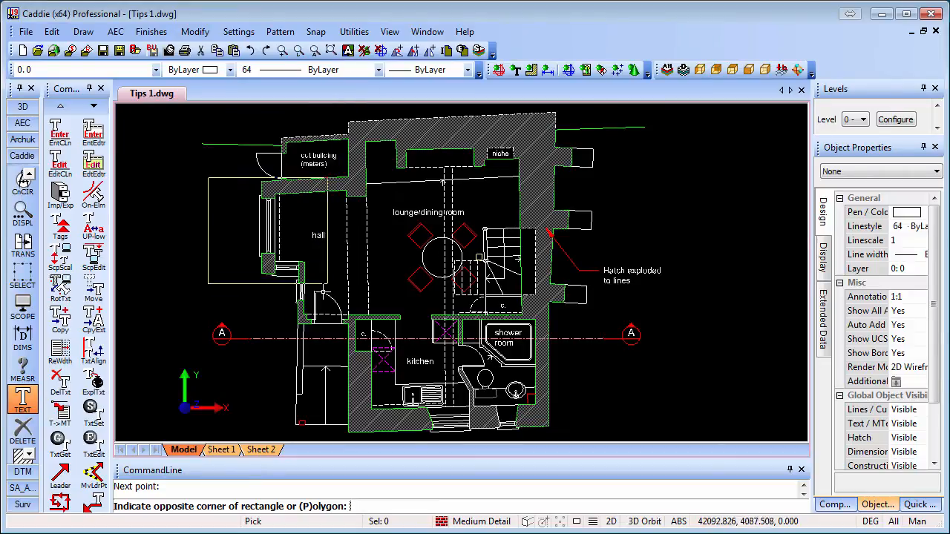
left_click(322, 286)
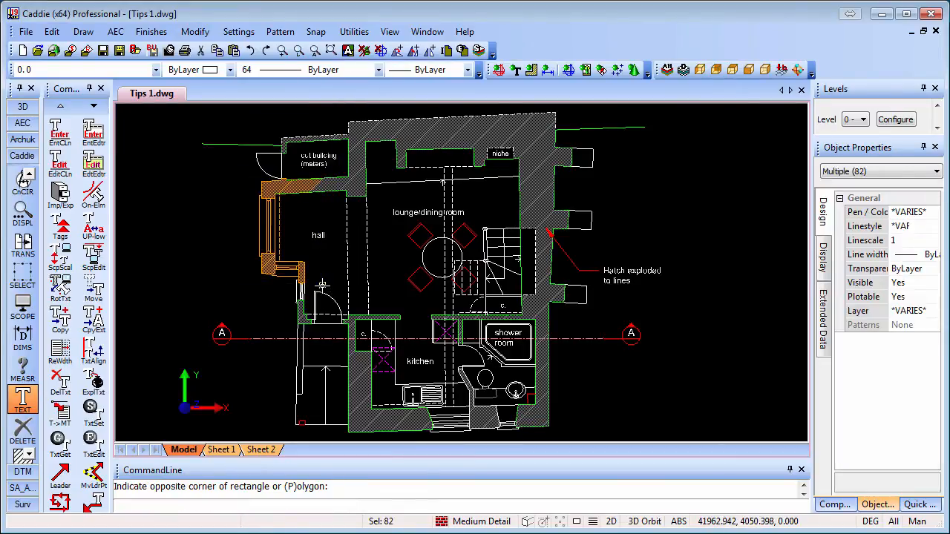
key("Escape")
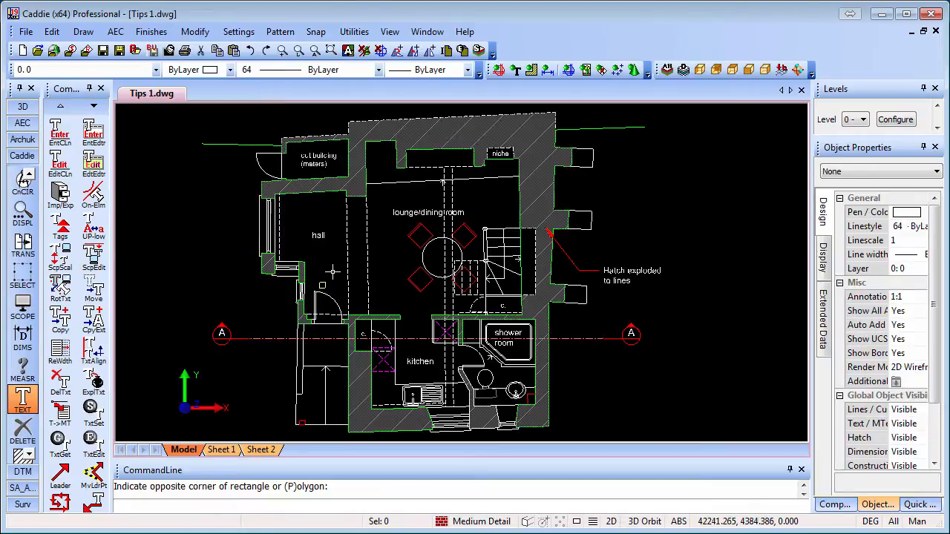
left_click(332, 272)
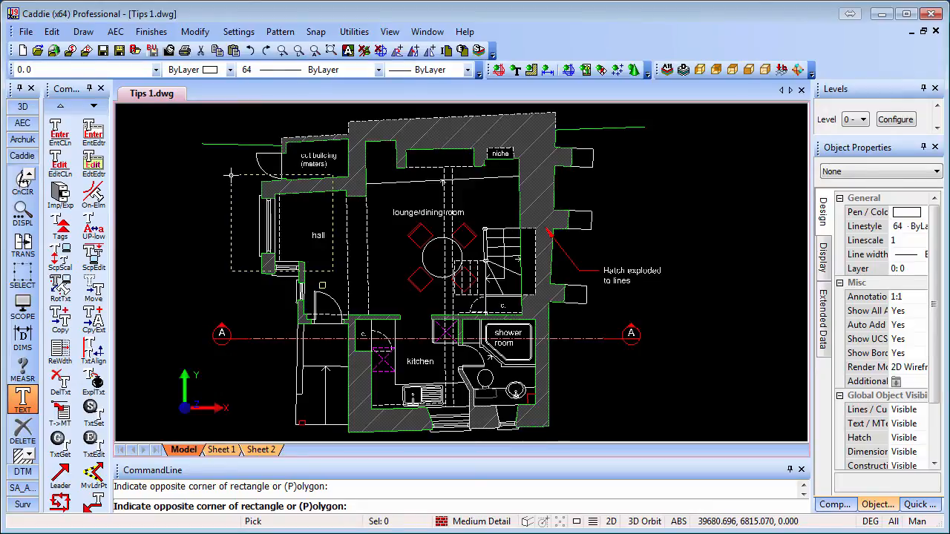
left_click(231, 175)
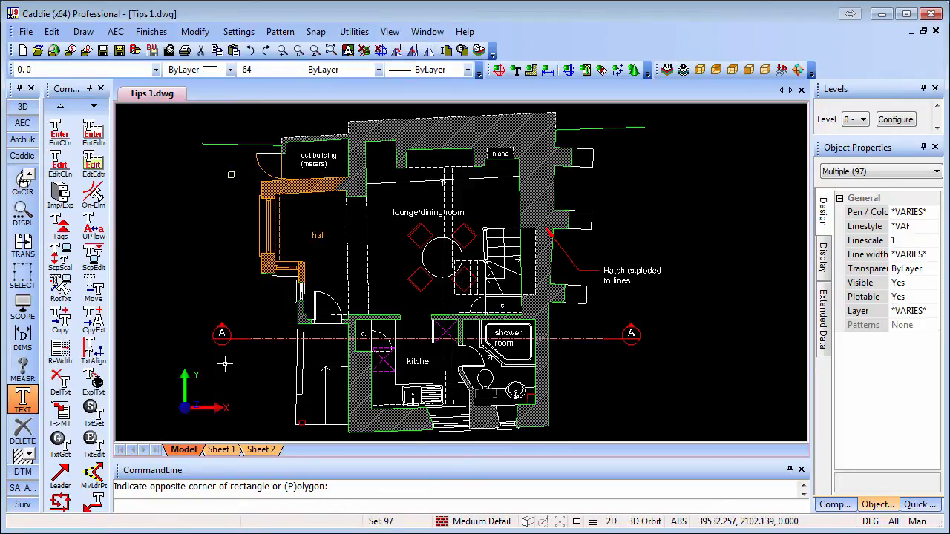
key("Escape")
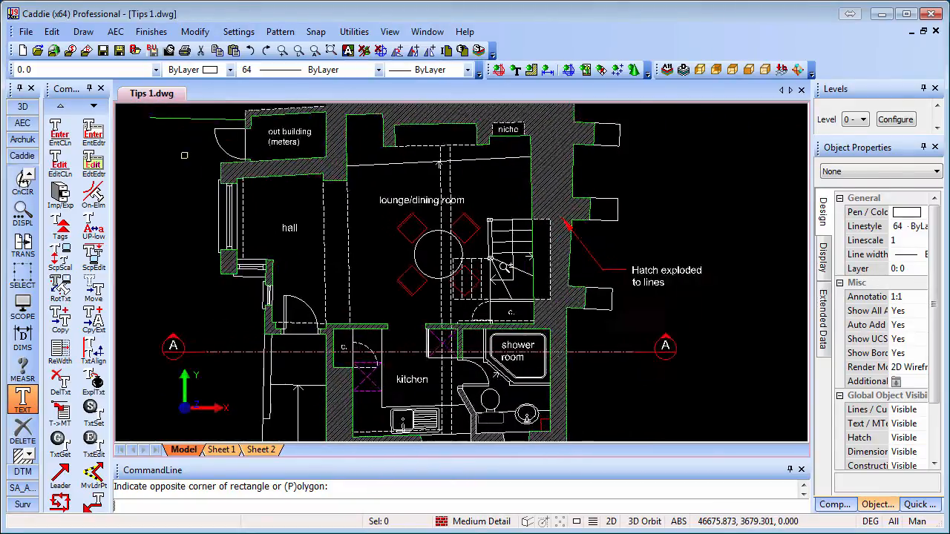
Step: Select the whole staircase, including its dashed treads, with a crossing polygon traced around it
scroll(504, 266, "up", 5)
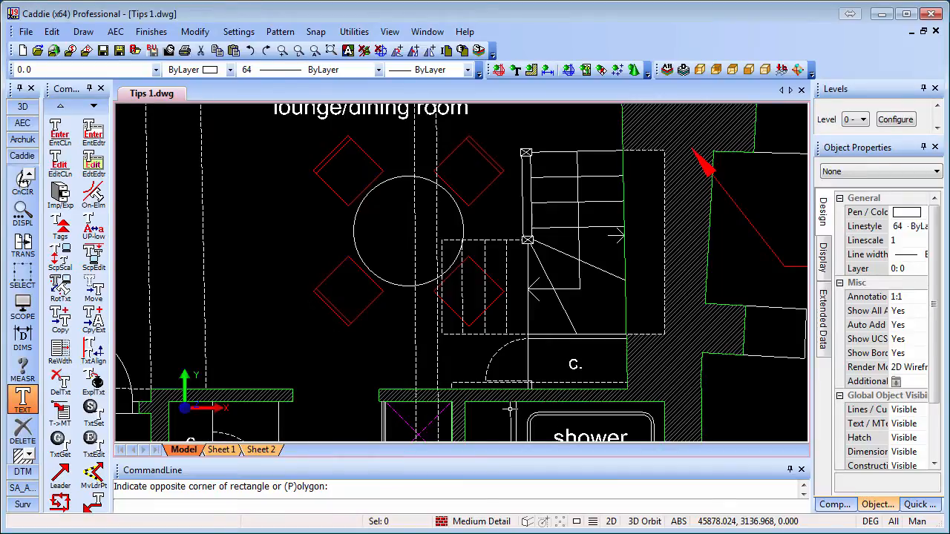
left_click(507, 127)
key("p")
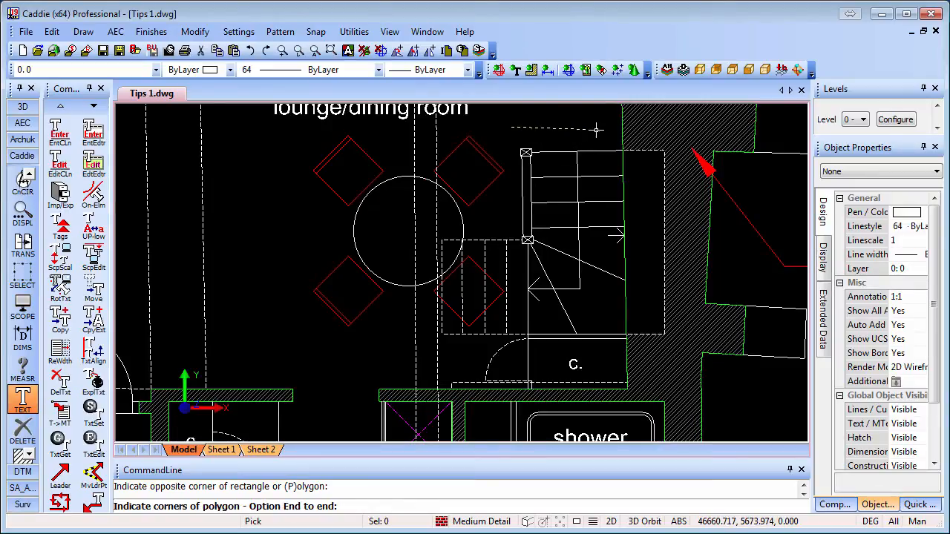
left_click(631, 140)
left_click(624, 280)
left_click(630, 340)
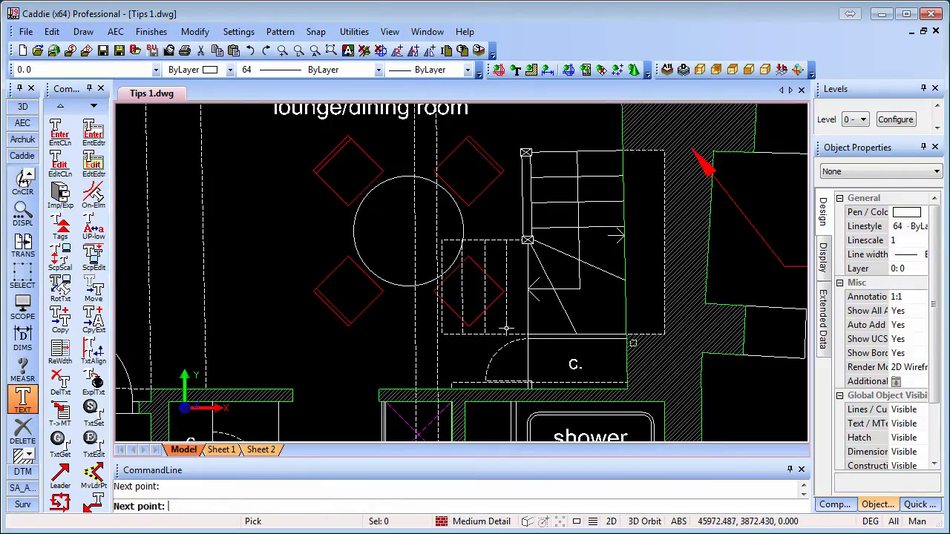
left_click(440, 340)
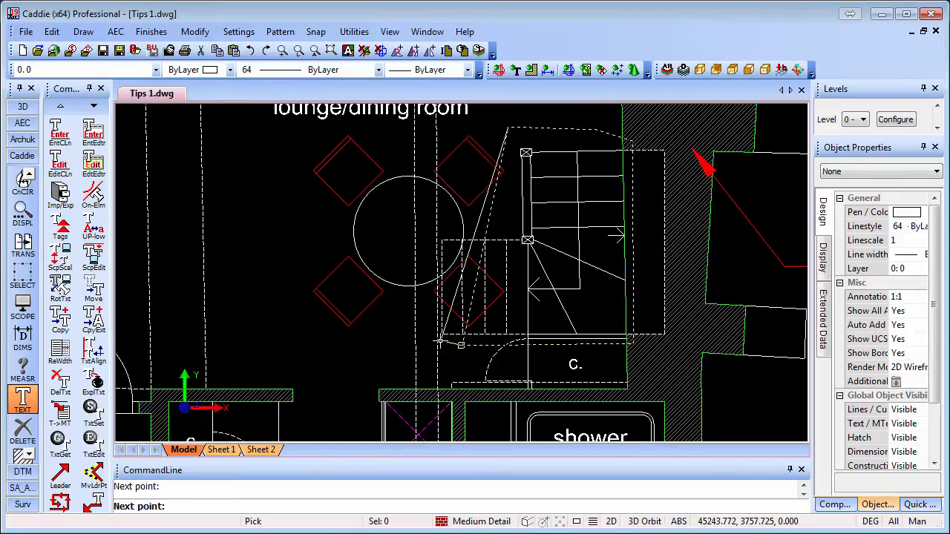
left_click(442, 240)
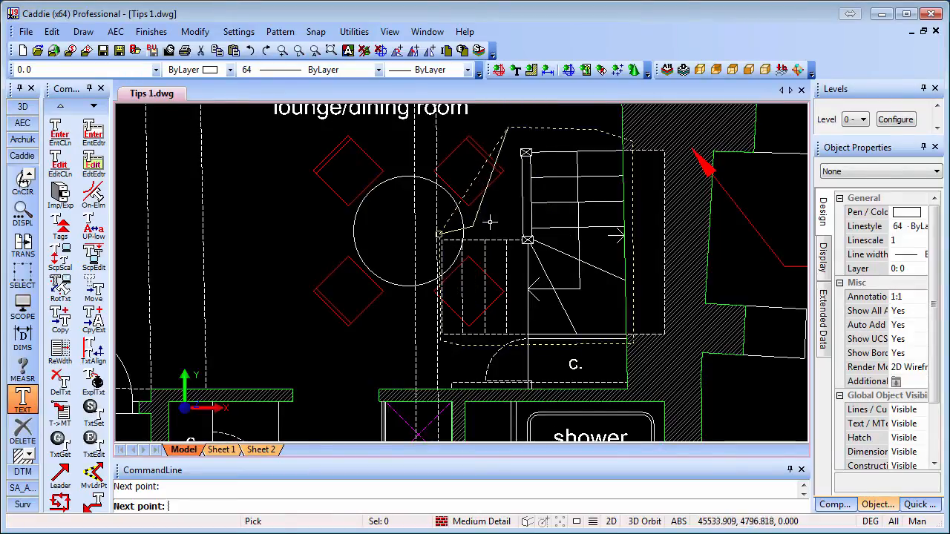
left_click(512, 212)
right_click(504, 178)
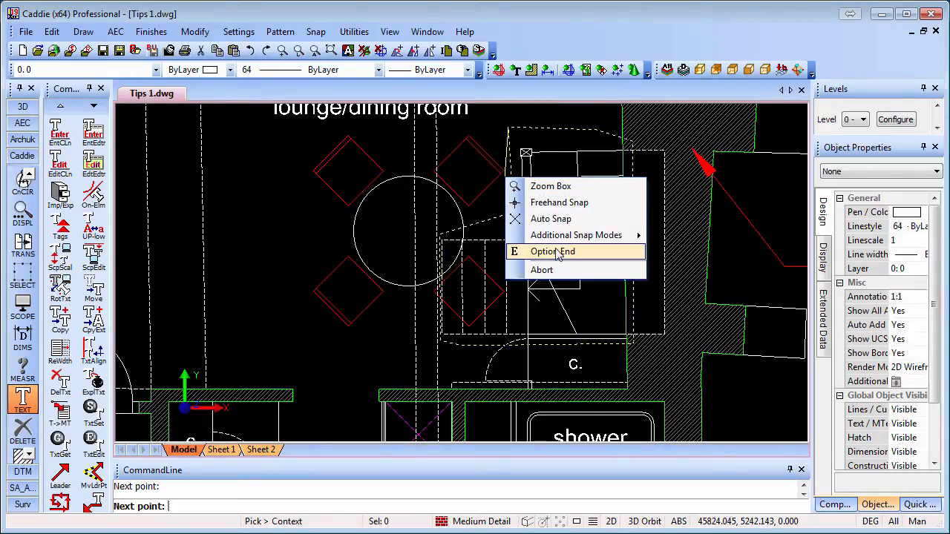
left_click(554, 250)
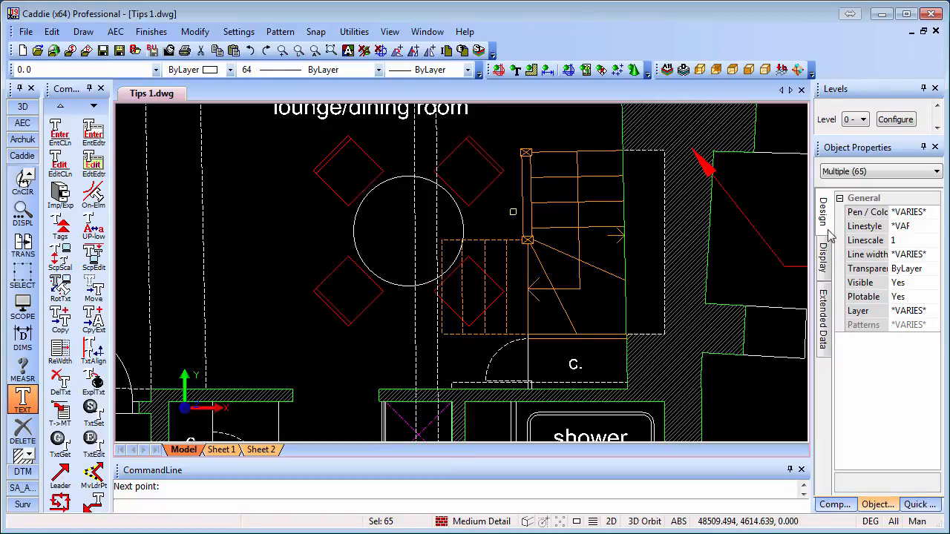
Step: Set the selected staircase objects' pen colour to yellow and clear the selection
left_click(932, 215)
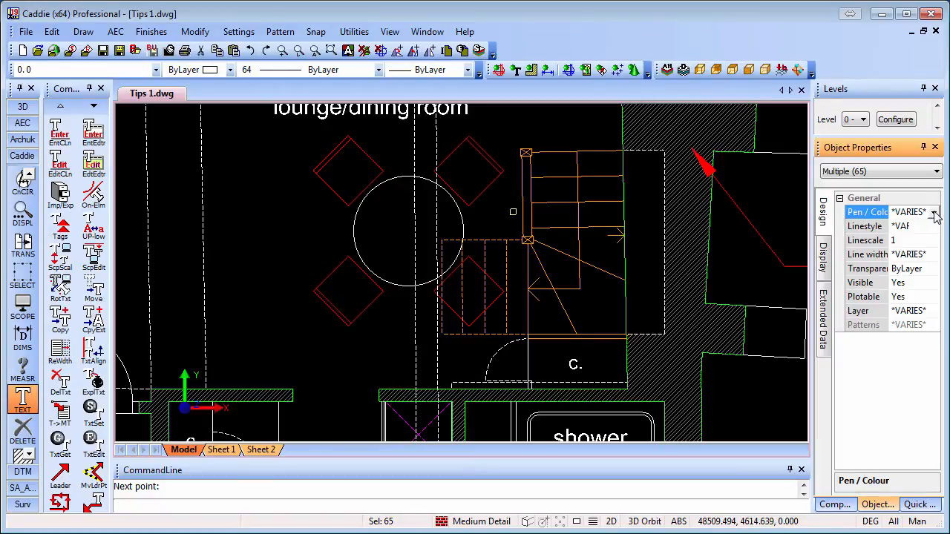
left_click(934, 213)
left_click_drag(934, 335, 935, 232)
left_click(902, 240)
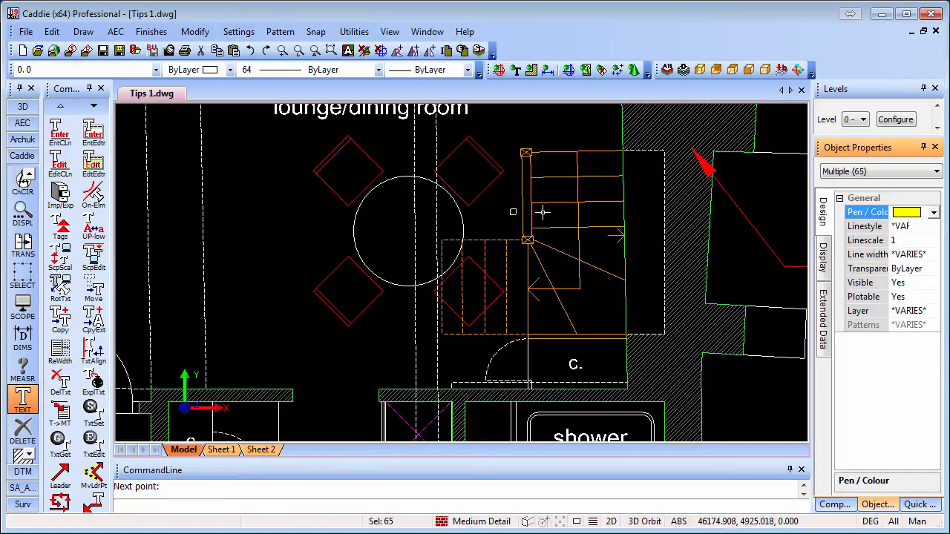
key("Escape")
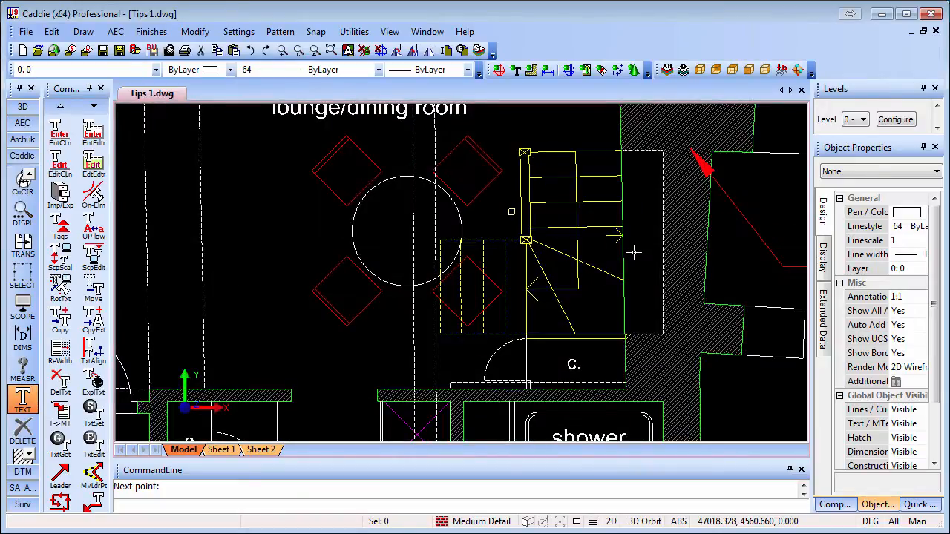
Step: Examine the wall hatching by picking individual lines in the exploded areas and the intact hatches beside the kitchen and shower room
middle_click_drag(634, 254, 648, 401)
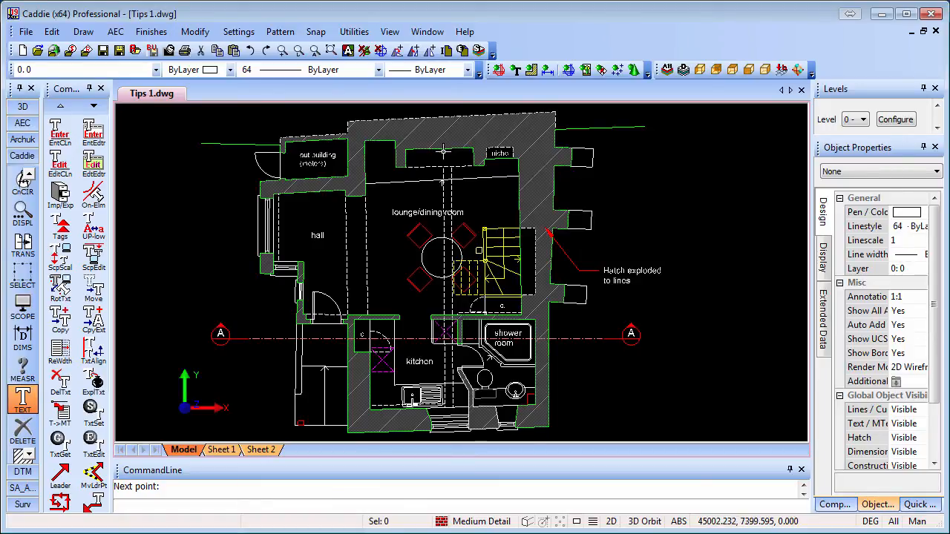
left_click(426, 133)
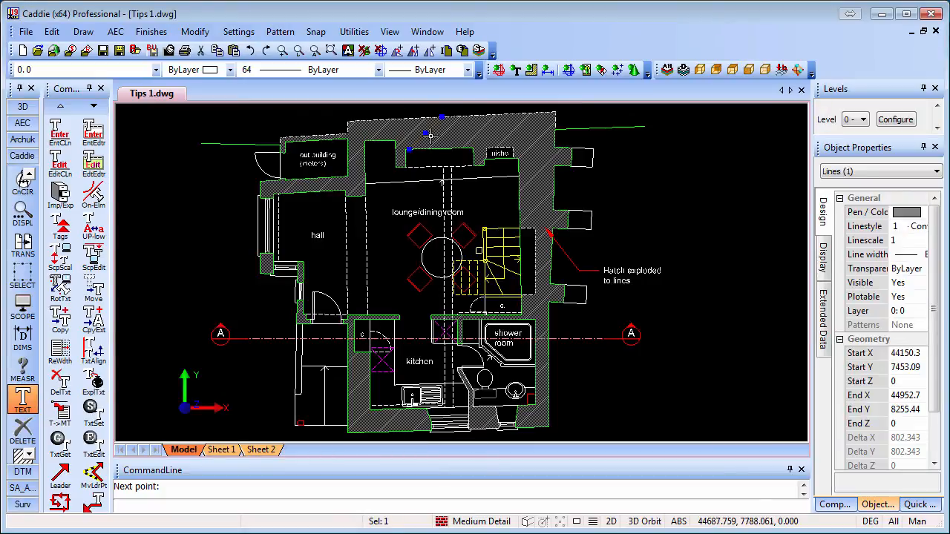
left_click(469, 132)
left_click(523, 138)
left_click(532, 177)
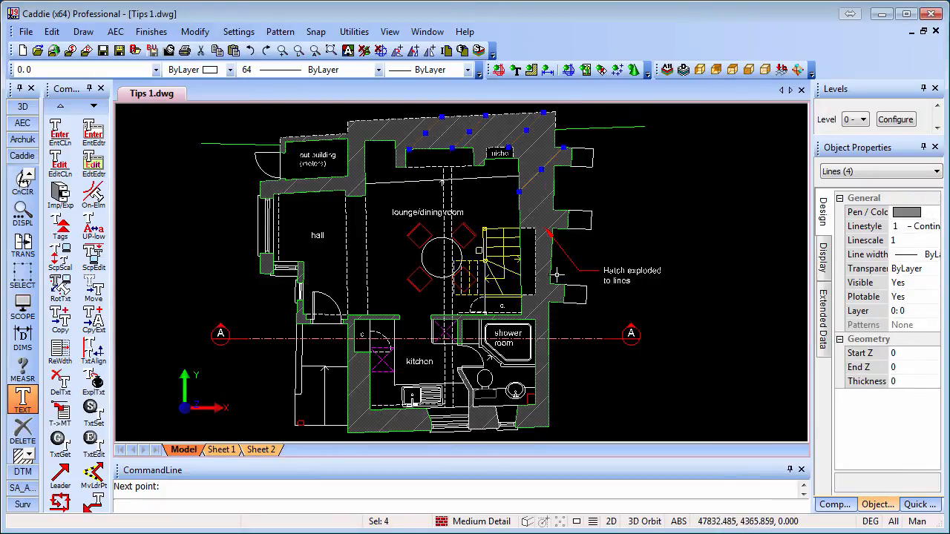
key("Escape")
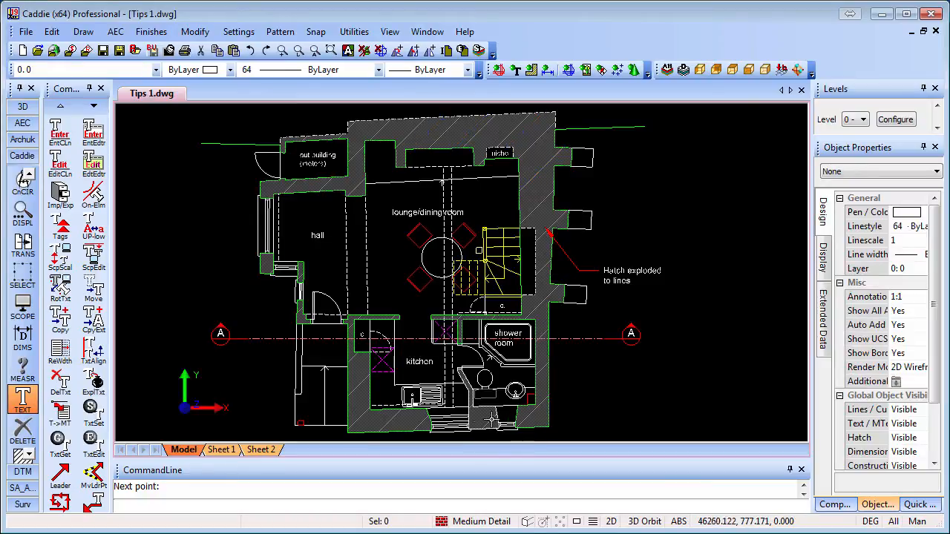
left_click(479, 420)
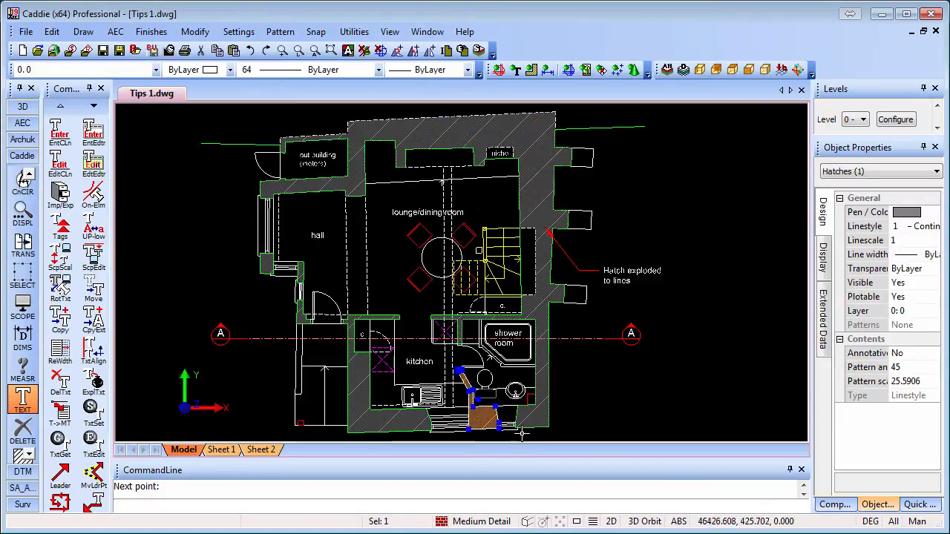
left_click(420, 421)
key("Escape")
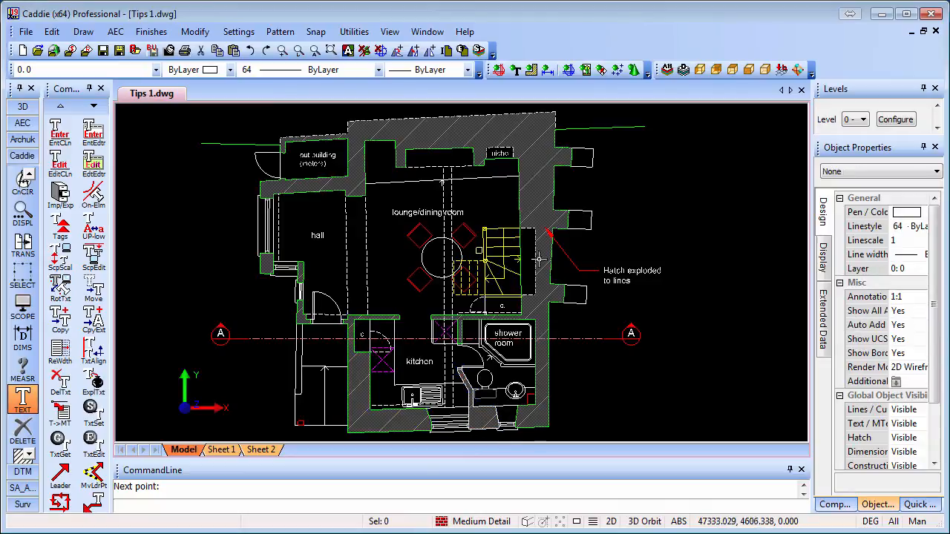
left_click(541, 255)
left_click(542, 213)
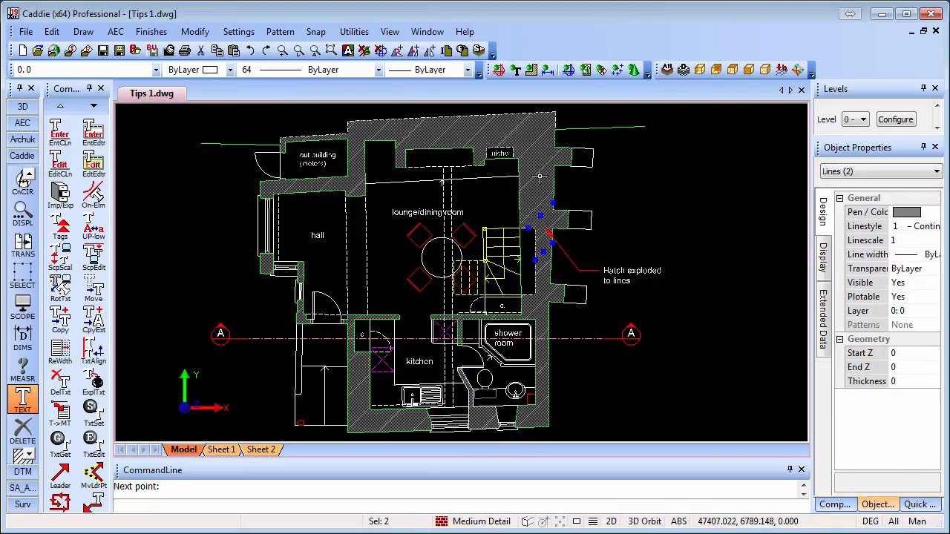
key("Escape")
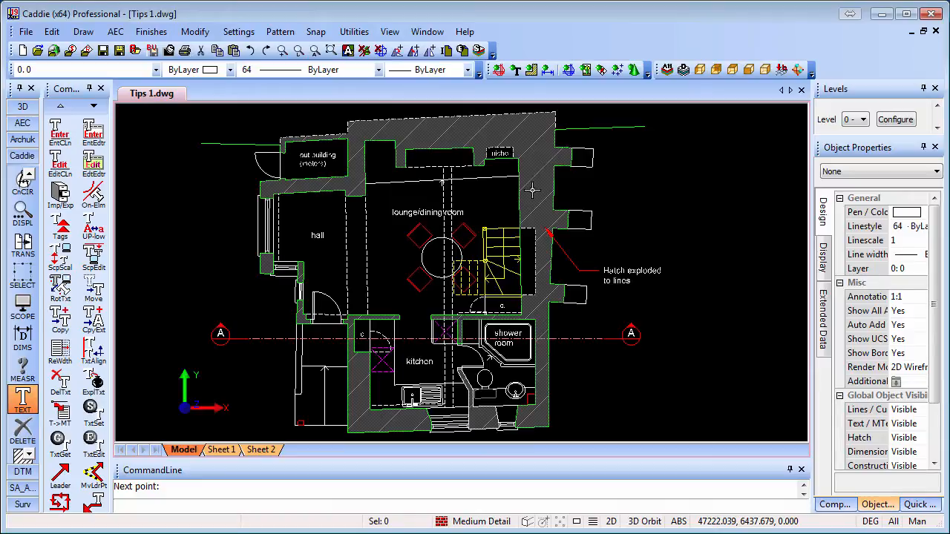
Step: Select one exploded hatch line in the wall beside the lounge and check its pen colour
left_click(533, 191)
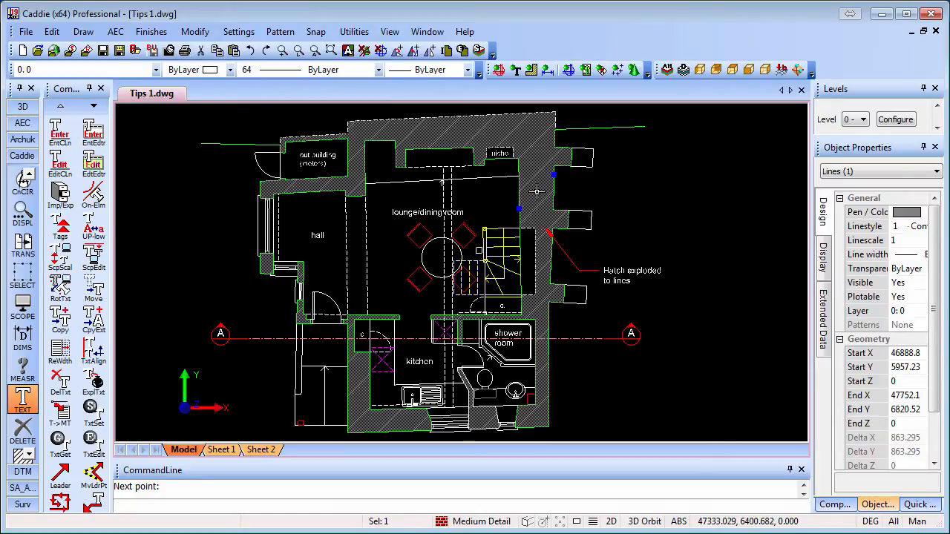
left_click(916, 216)
left_click(915, 216)
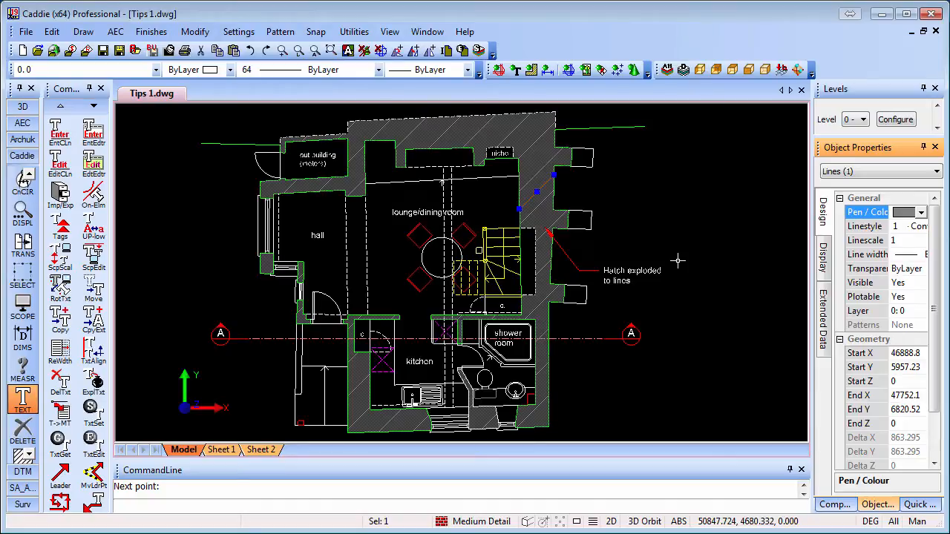
Step: Set up a Quick Select by rectangle for Line objects whose Colour equals 8
right_click(630, 189)
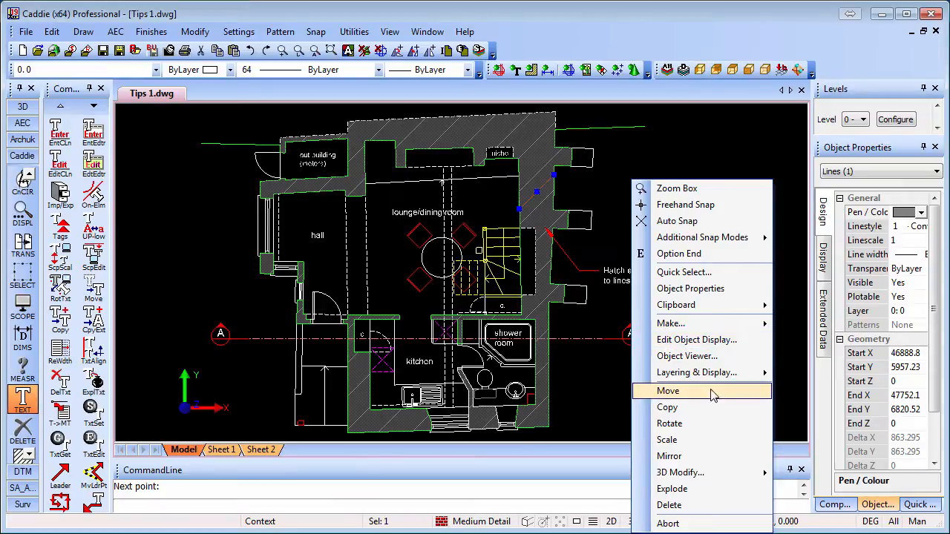
left_click(689, 271)
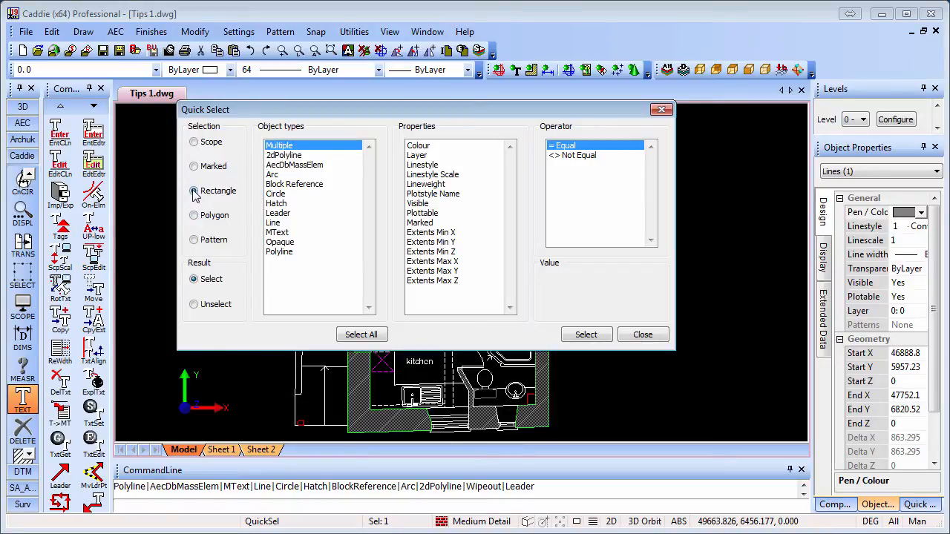
left_click(274, 222)
left_click(424, 146)
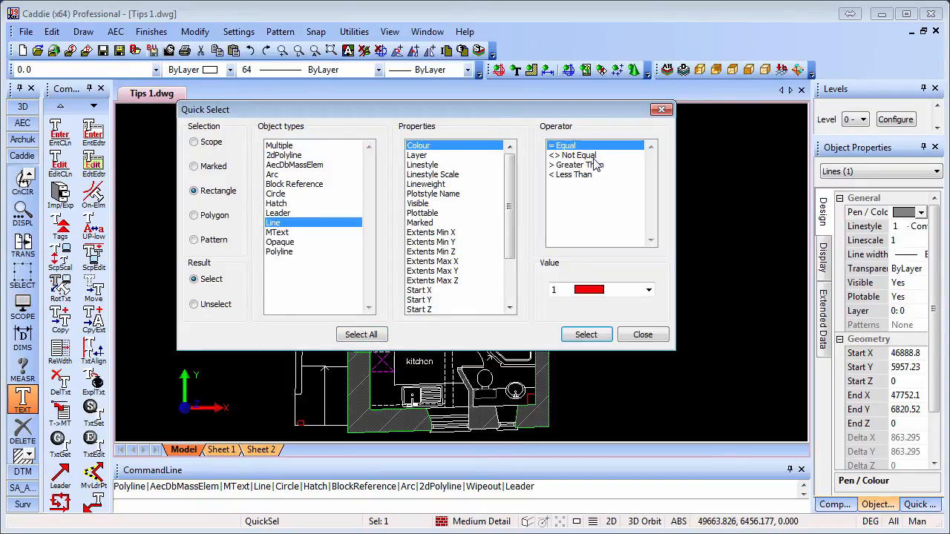
left_click(649, 289)
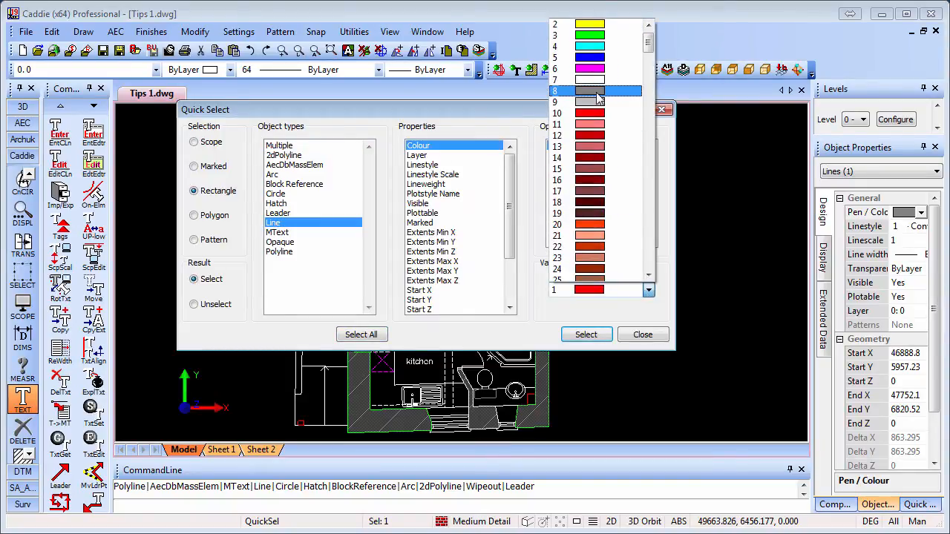
left_click(598, 90)
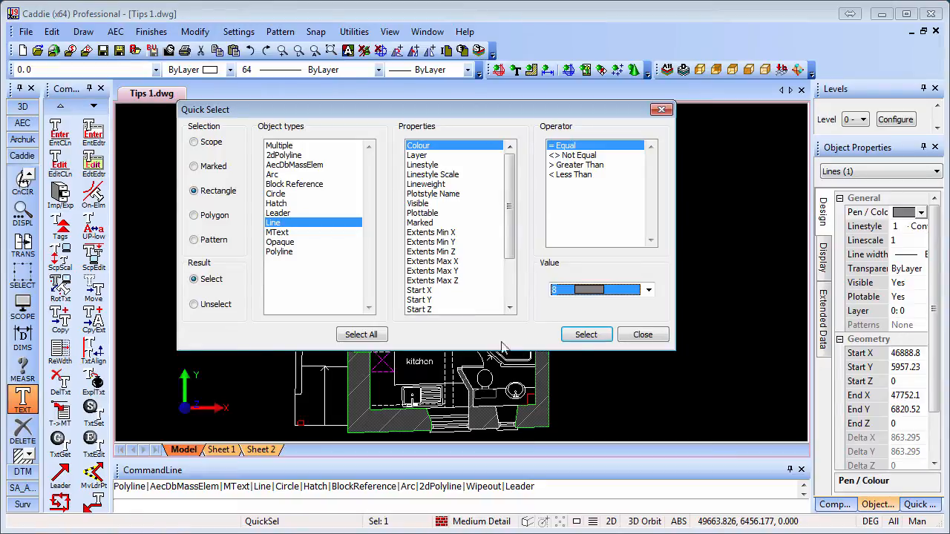
Step: Run the Quick Select with a rectangle around the entire floor plan and move the dialog aside to reveal the drawing
left_click(585, 335)
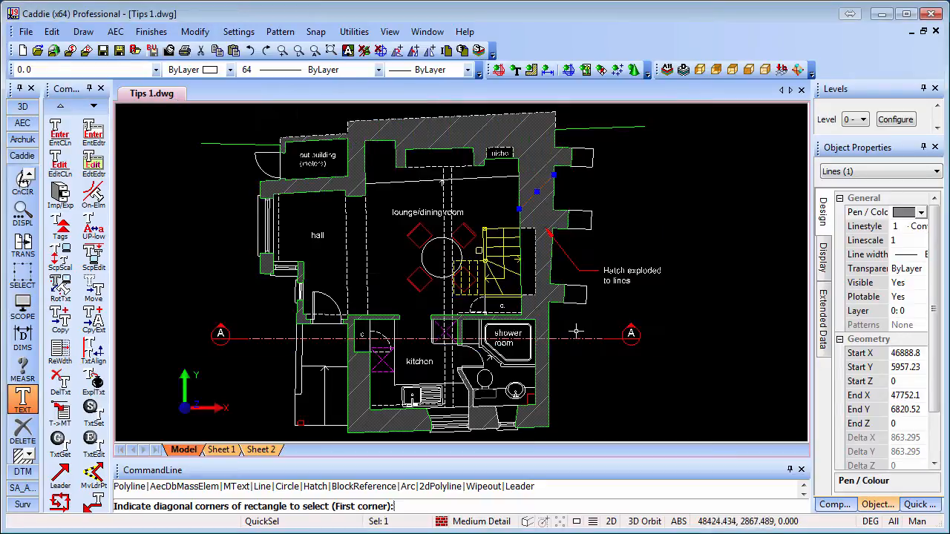
left_click(233, 108)
left_click(602, 437)
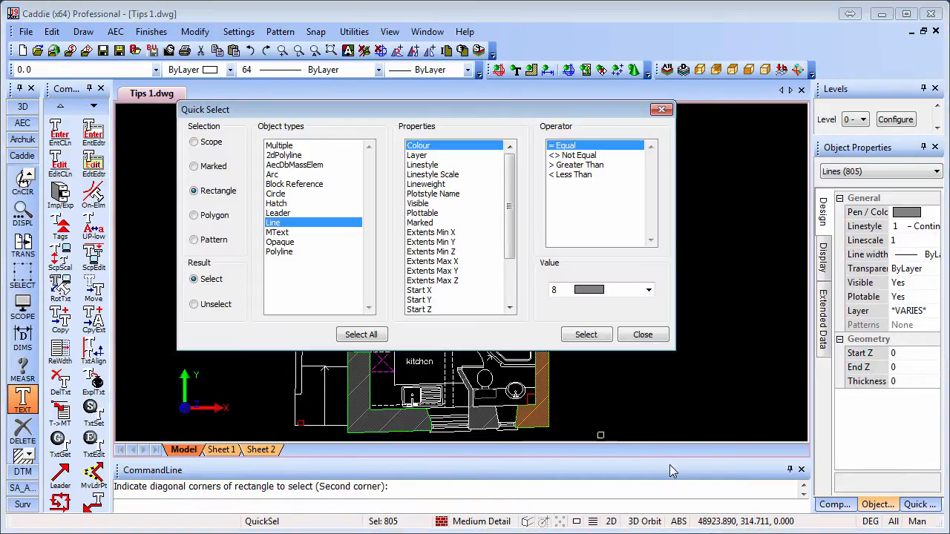
mouse_move(534, 114)
left_mouse_down()
mouse_move(705, 401)
mouse_move(552, 135)
left_mouse_up()
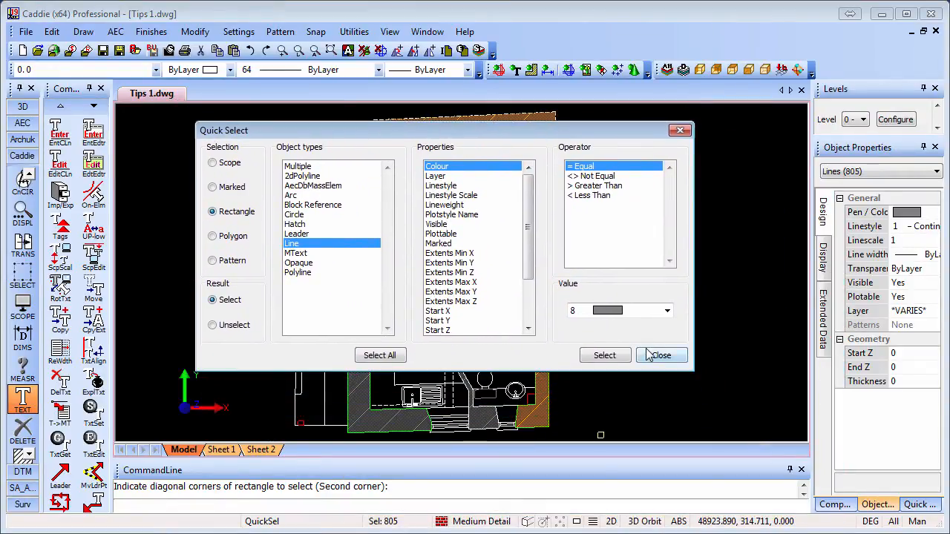
left_click_drag(550, 133, 617, 150)
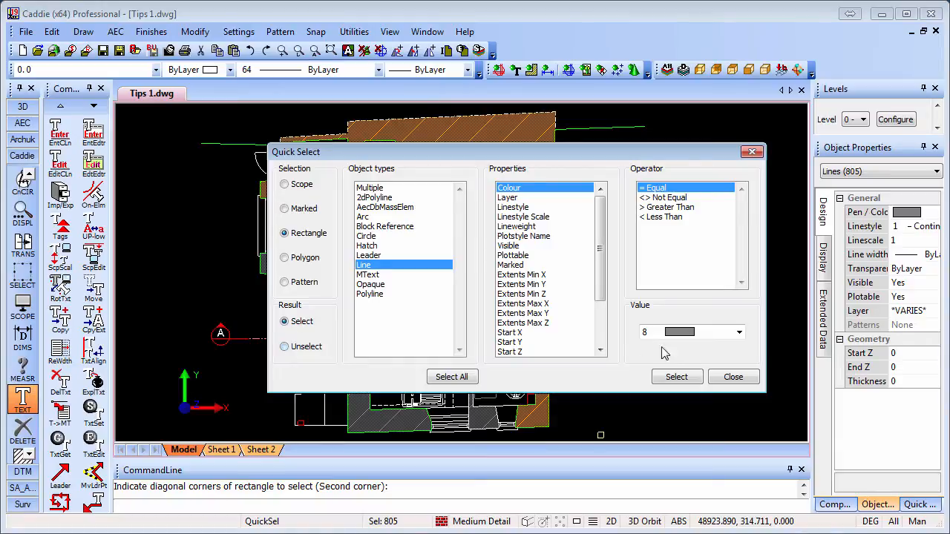
Step: Close Quick Select, delete the selected exploded hatch lines from the floor plan and undo the deletion
left_click(734, 378)
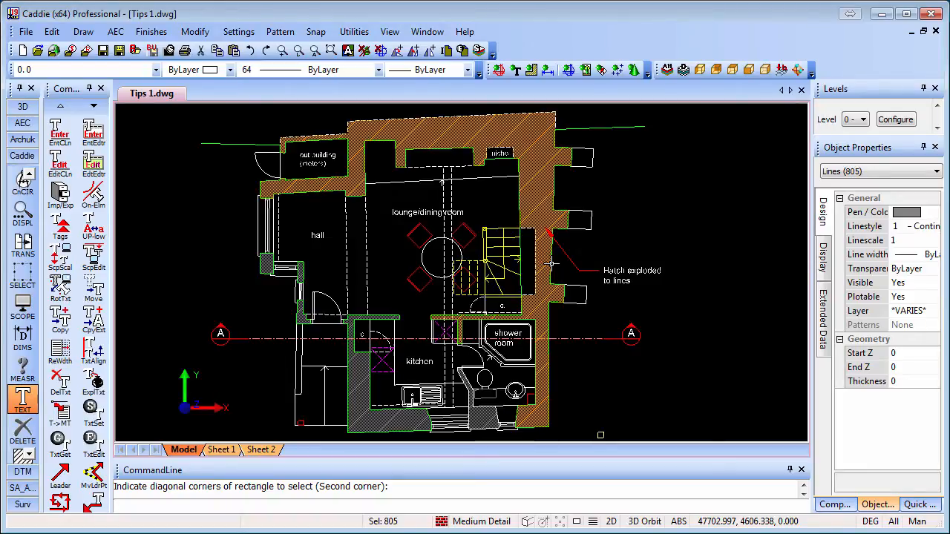
key("Delete")
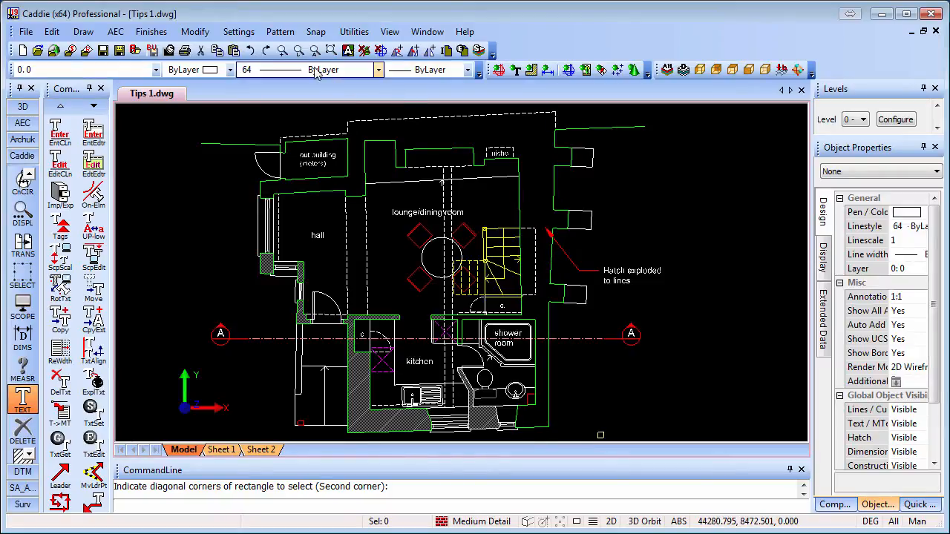
left_click(250, 51)
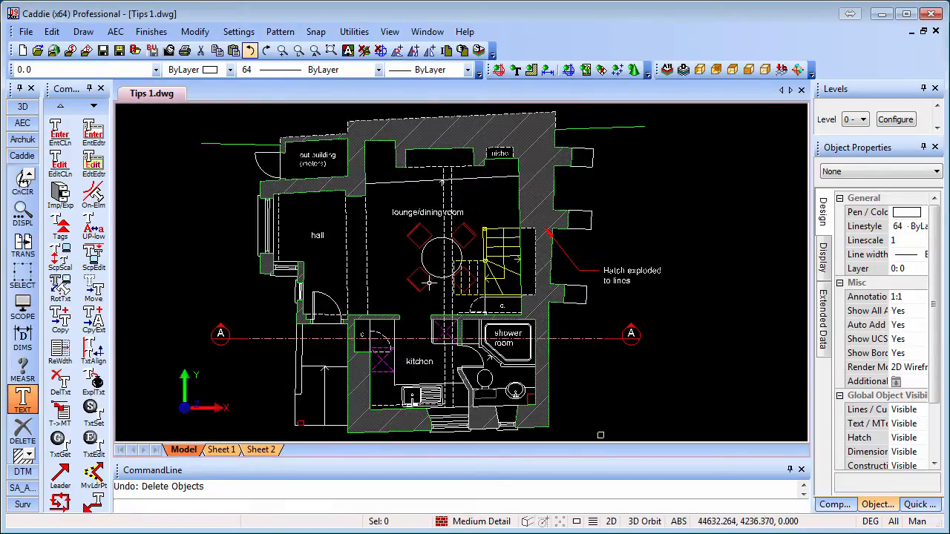
Step: Draw four separate lines with the Auto line tool in the empty area to the right of the "Hatch exploded to lines" note
middle_click_drag(430, 284, 420, 160)
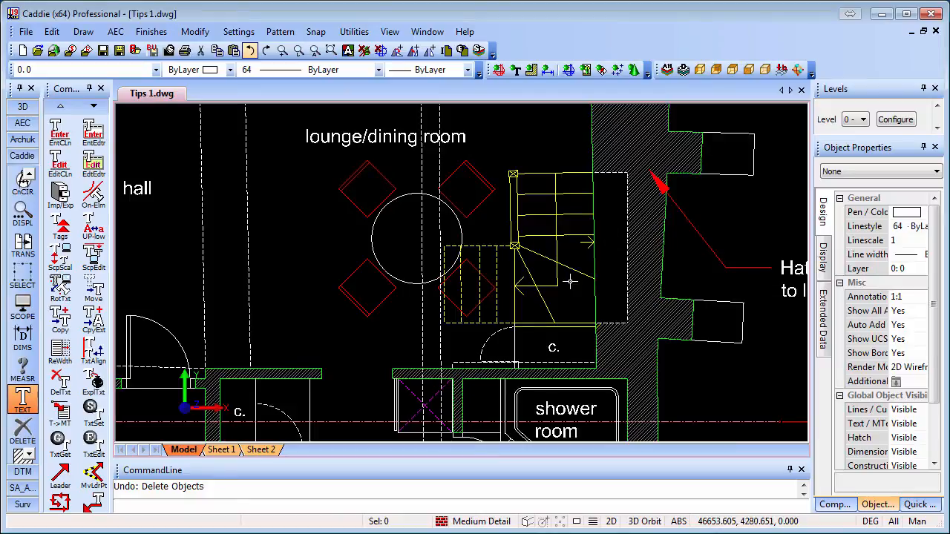
mouse_move(720, 297)
middle_mouse_down()
mouse_move(359, 312)
mouse_move(377, 323)
middle_mouse_up()
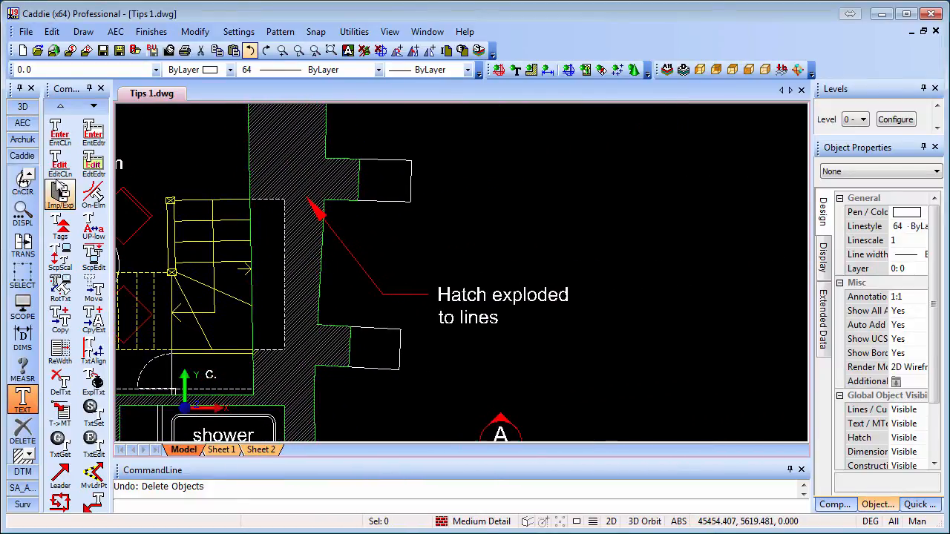
left_click(22, 180)
left_click(94, 134)
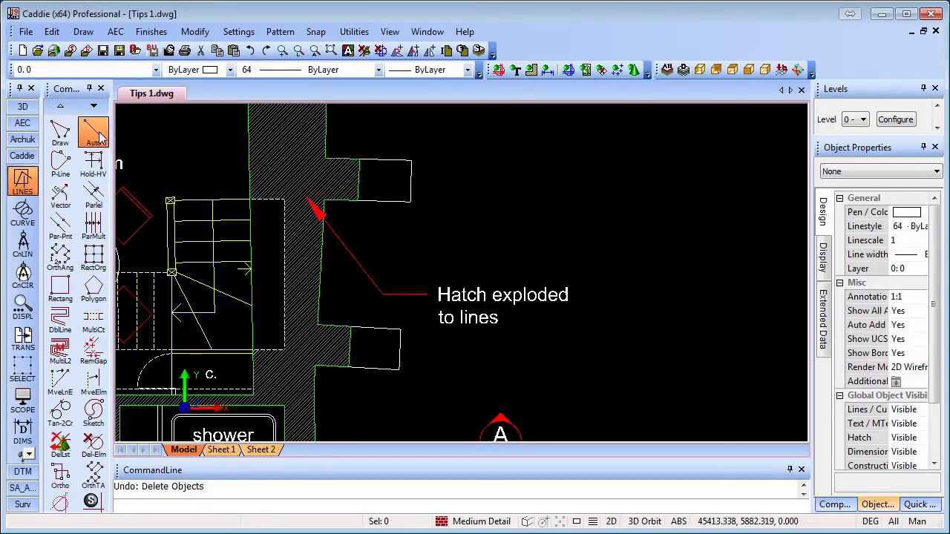
left_click(659, 157)
left_click(647, 256)
left_click(718, 163)
left_click(754, 239)
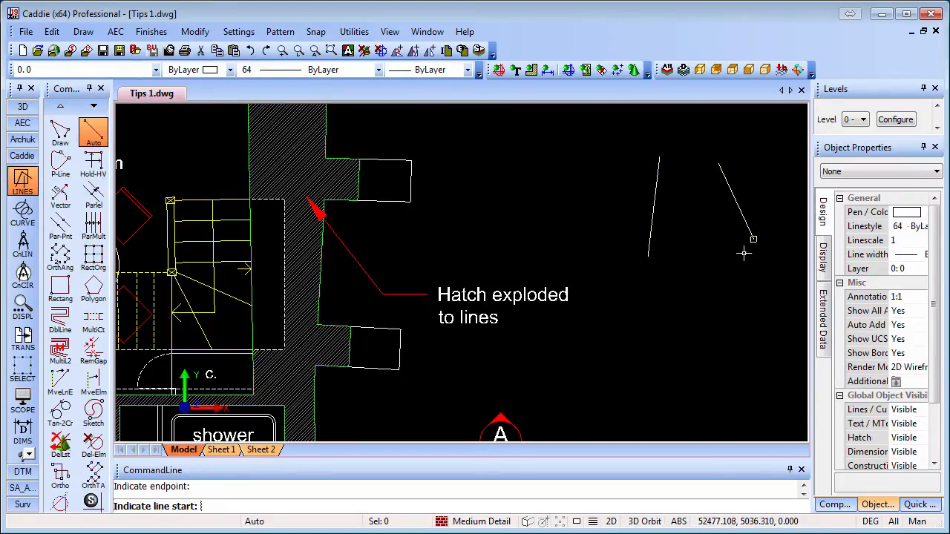
left_click(690, 210)
left_click(699, 269)
left_click(713, 241)
left_click(749, 179)
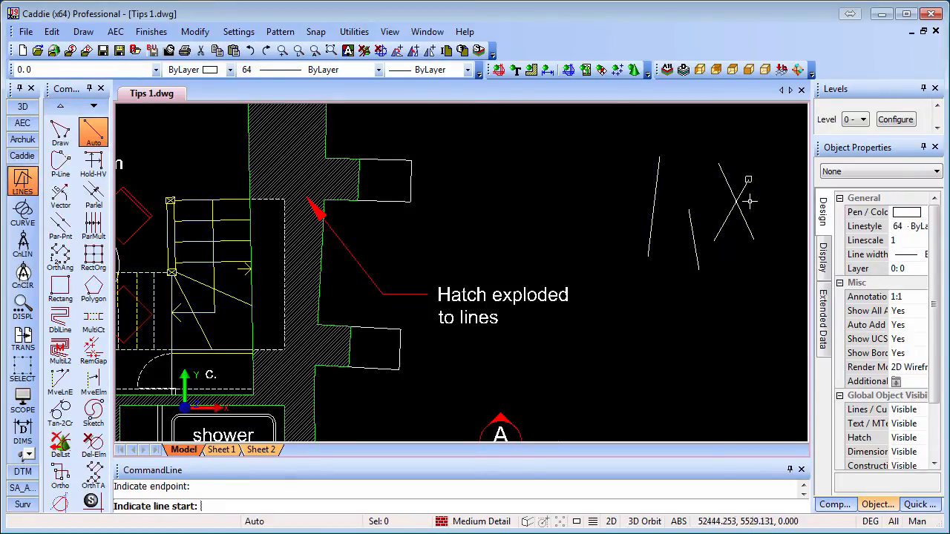
key("Escape")
Step: Select the two crossing lines and the short line beside them and make them a pattern, removing them from existing patterns
left_click(745, 221)
left_click(736, 202)
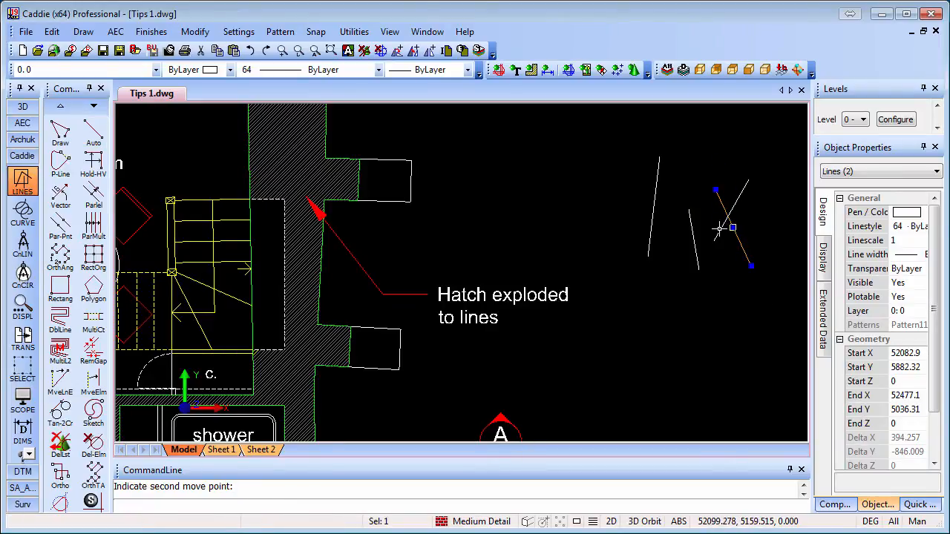
left_click(719, 229)
left_click(700, 245)
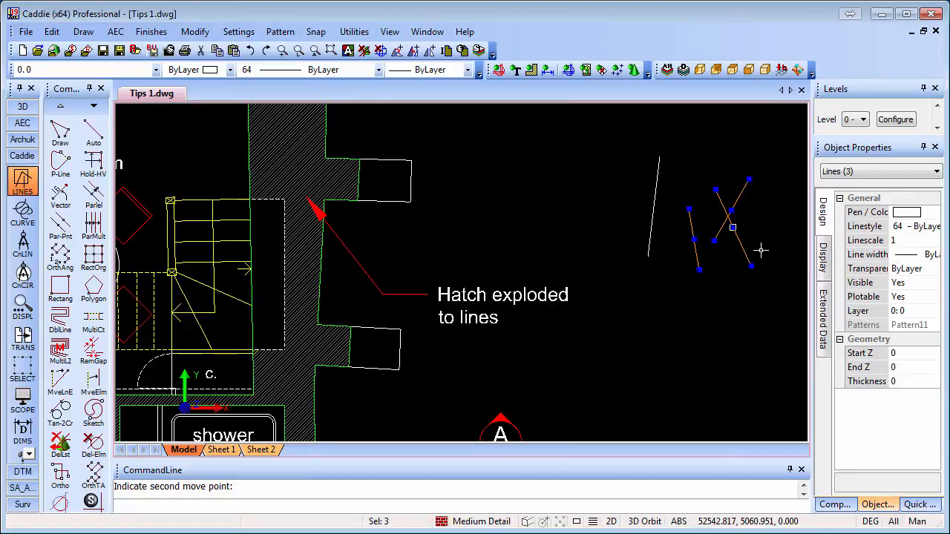
right_click(722, 258)
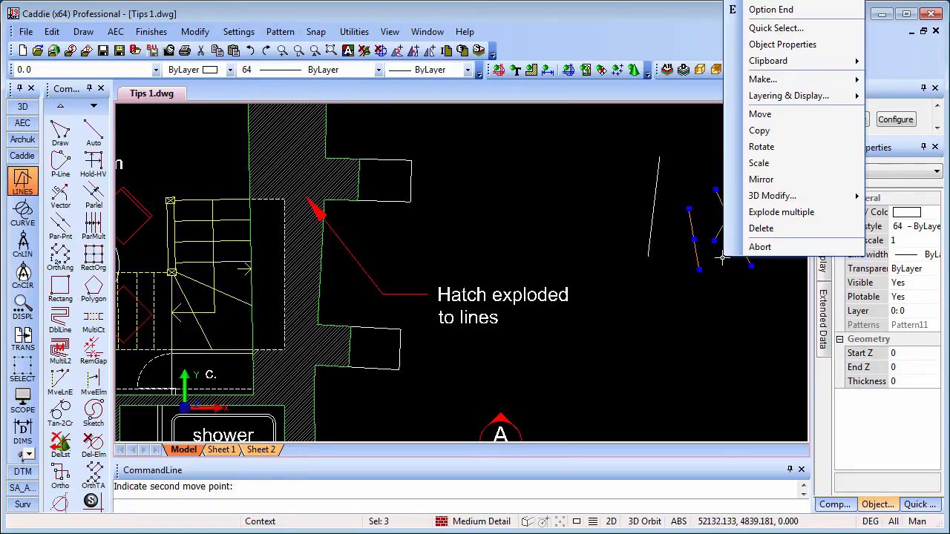
mouse_move(812, 81)
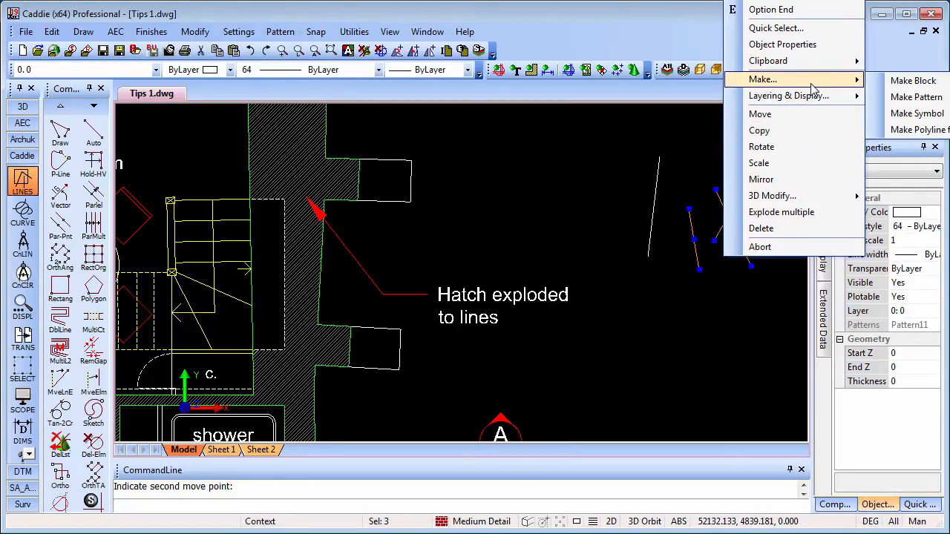
left_click(921, 97)
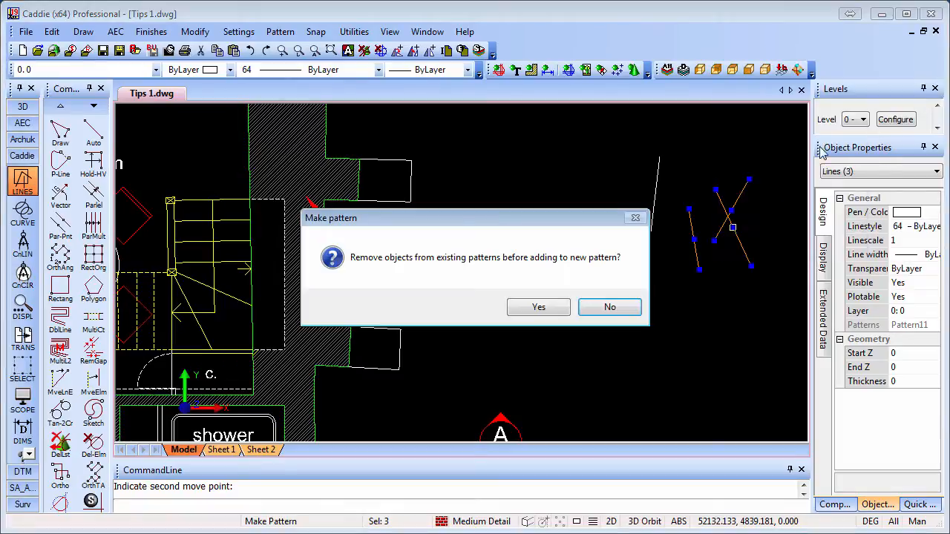
left_click(540, 307)
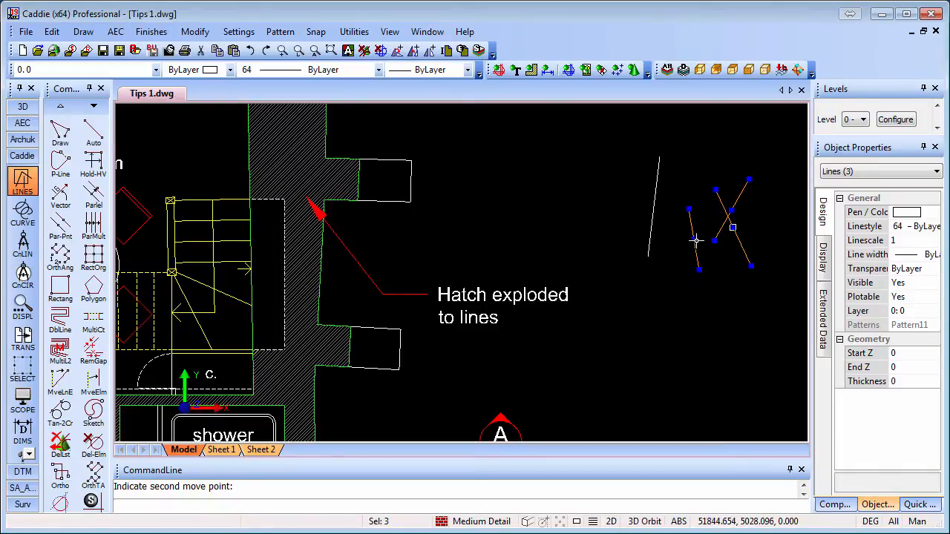
Step: Shift the pattern's short line downward by its midpoint and move all three pattern lines left towards the fourth line
left_click(684, 282)
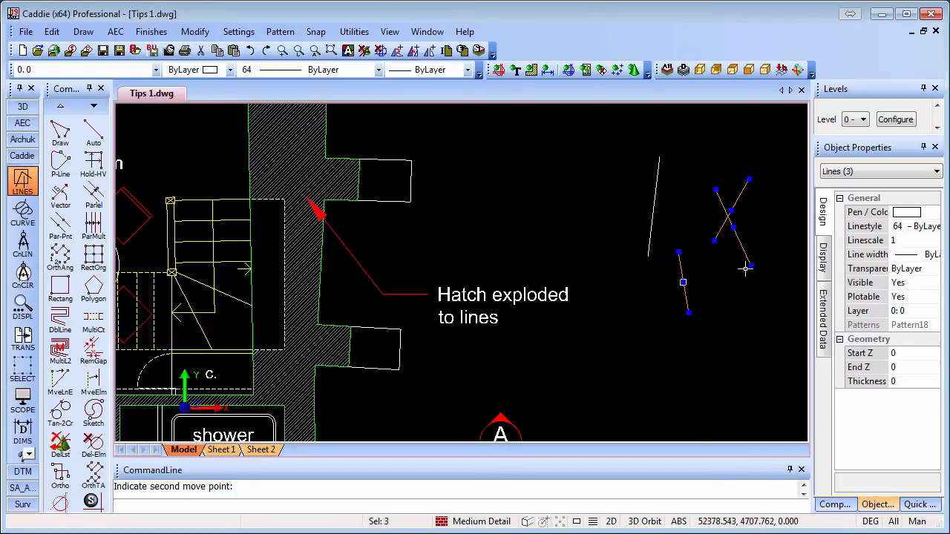
right_click(708, 294)
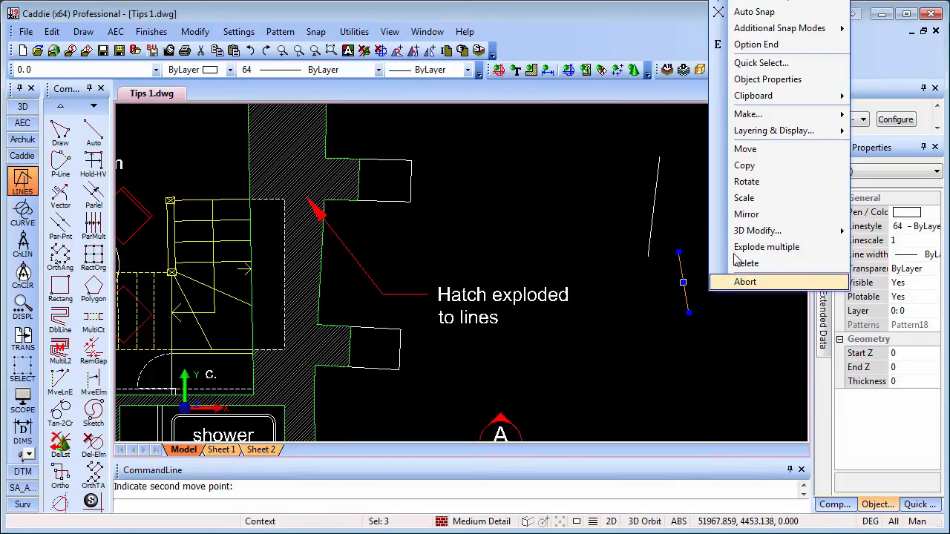
left_click(743, 148)
left_click(678, 252)
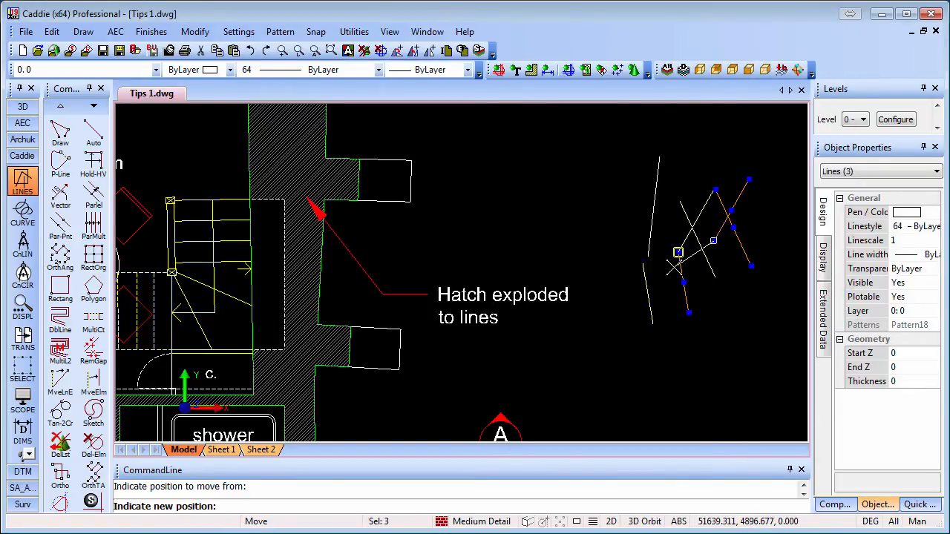
left_click(642, 263)
Step: Add the remaining long line to the selection and delete all four lines
left_click(654, 208)
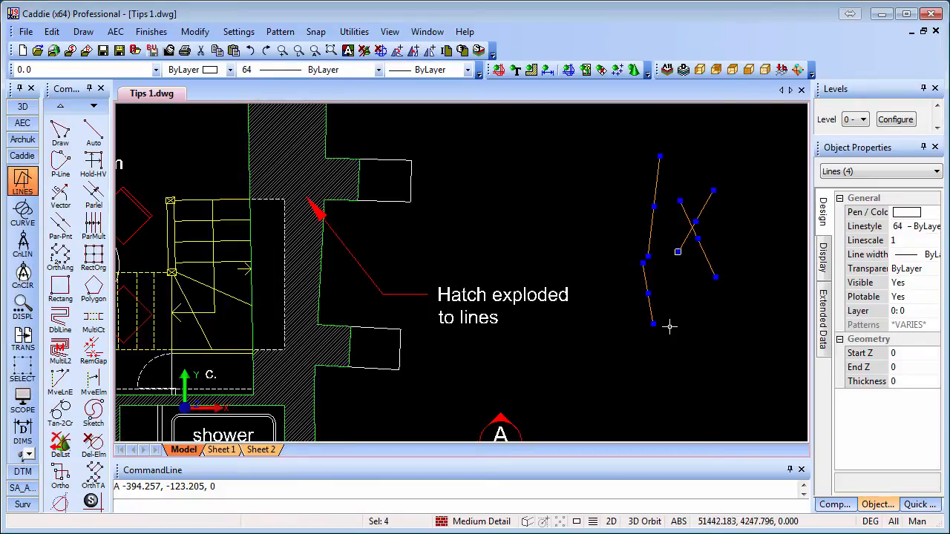
key("Delete")
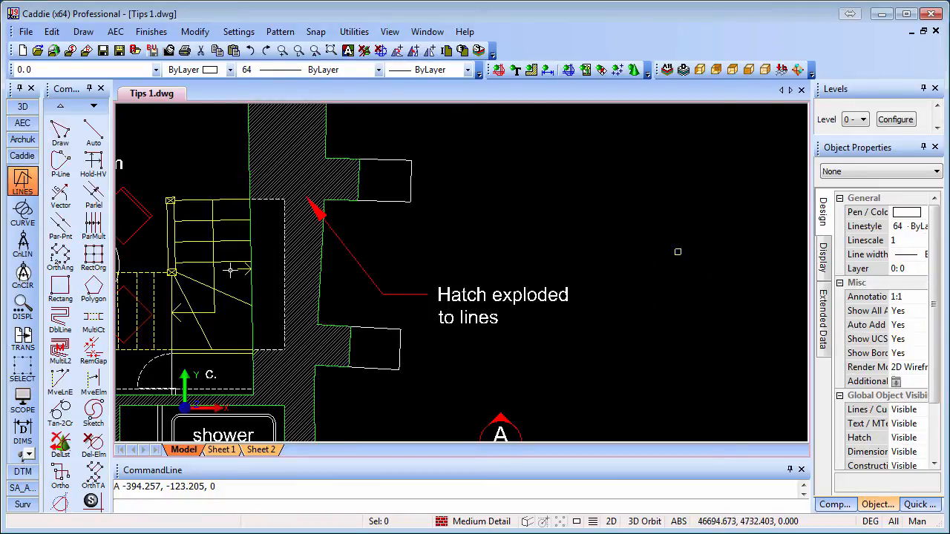
Step: Make one pattern from the round table and its four chairs in the lounge/dining room, keeping the objects in their existing patterns
middle_click_drag(303, 262, 637, 256)
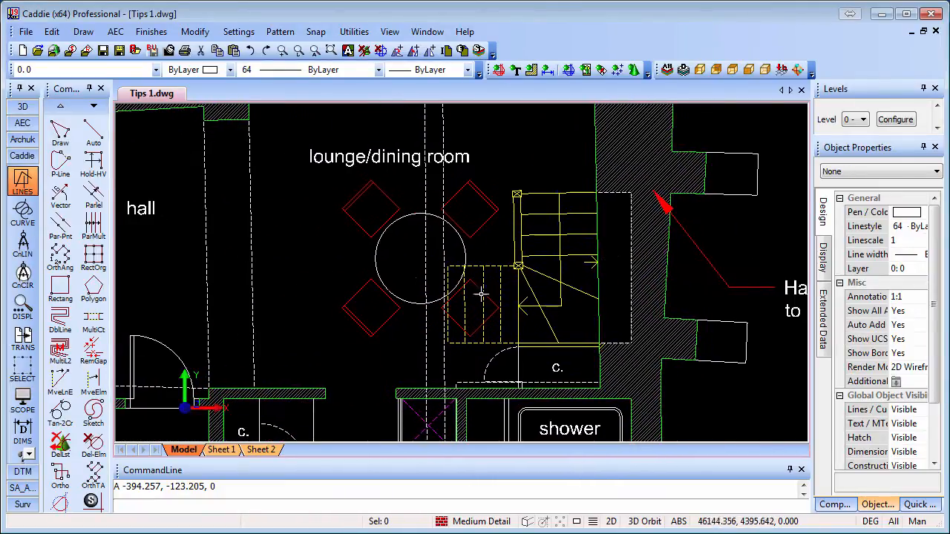
left_click(377, 236)
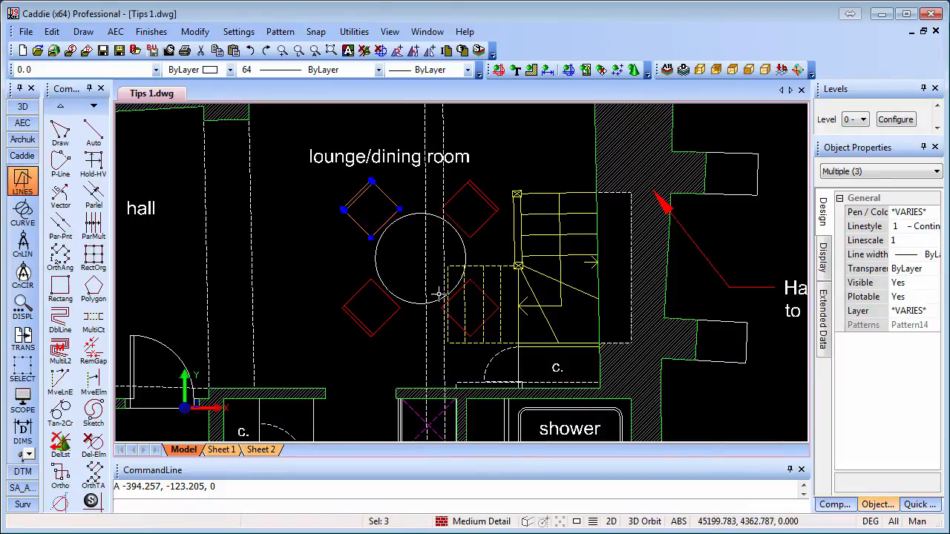
left_click(489, 223)
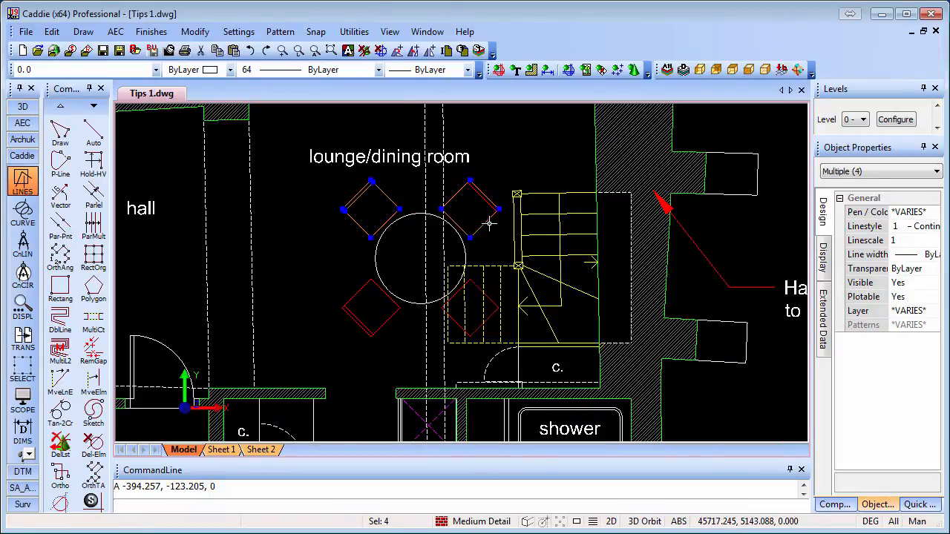
left_click(369, 319)
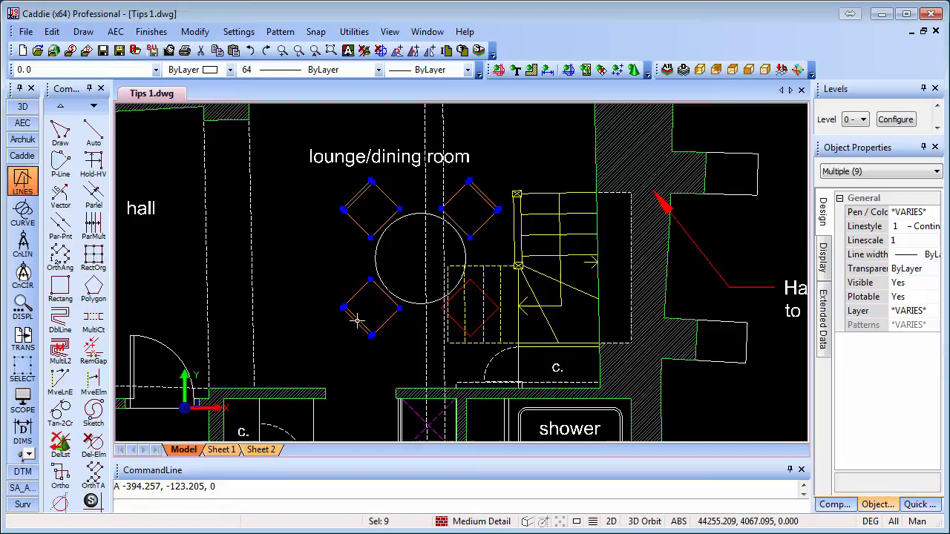
left_click(477, 327)
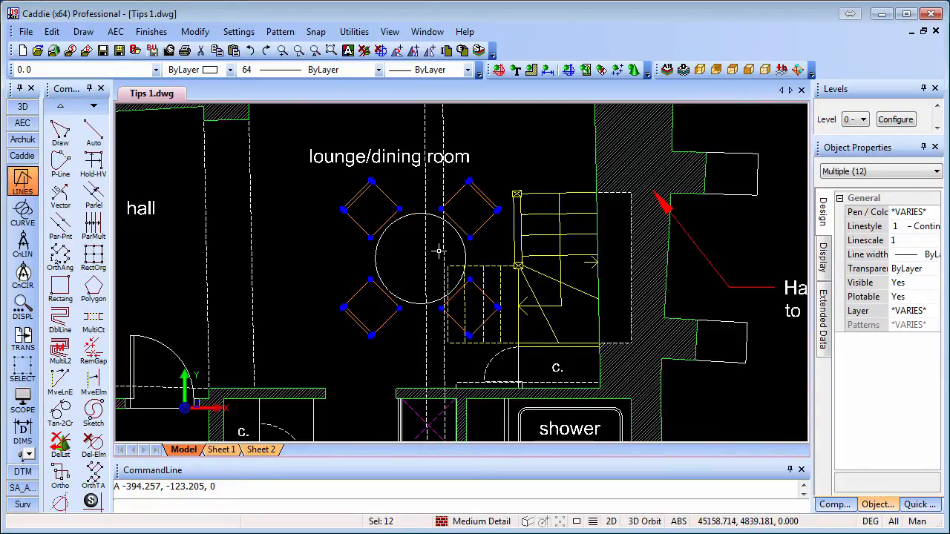
left_click(387, 232)
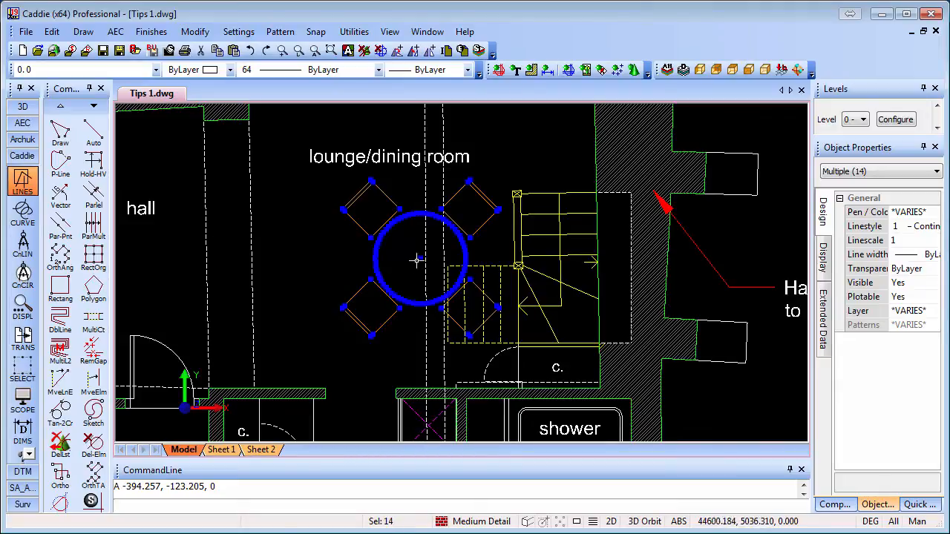
right_click(449, 248)
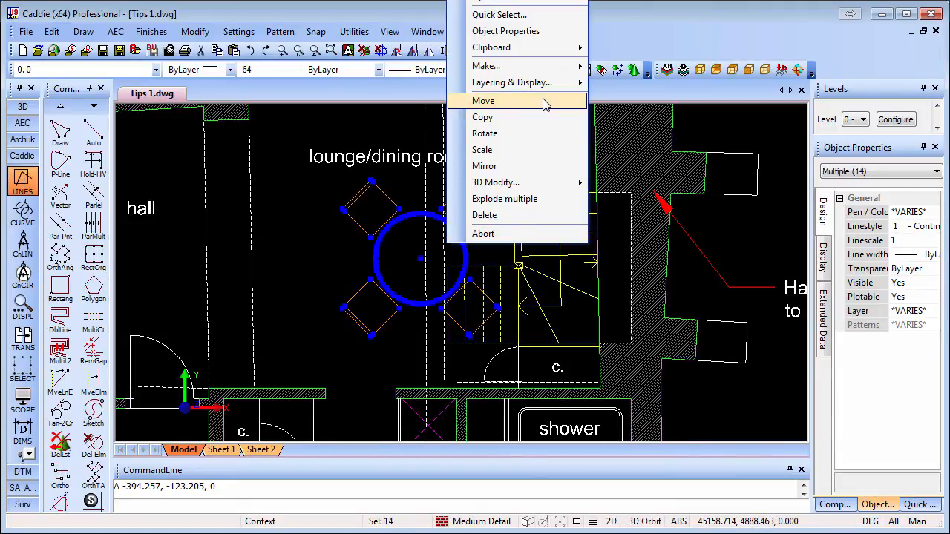
mouse_move(535, 72)
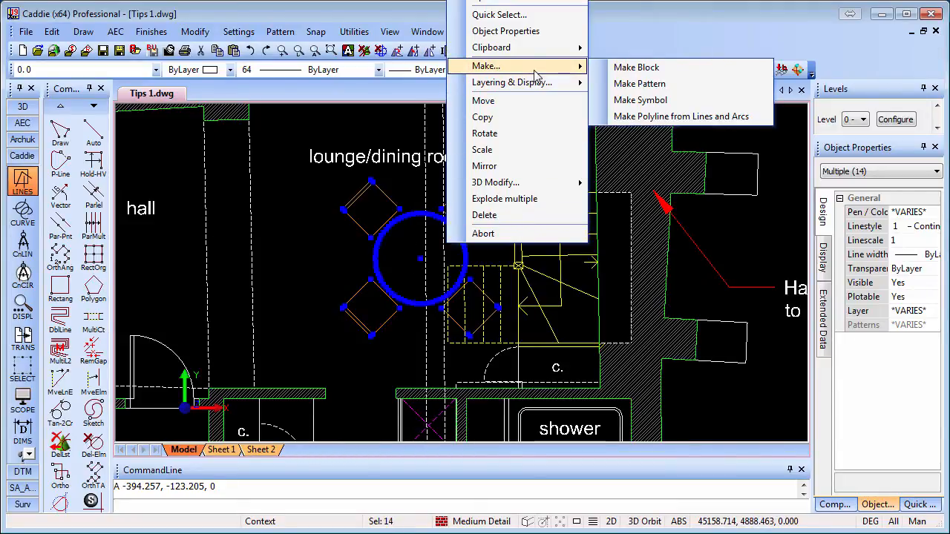
left_click(628, 84)
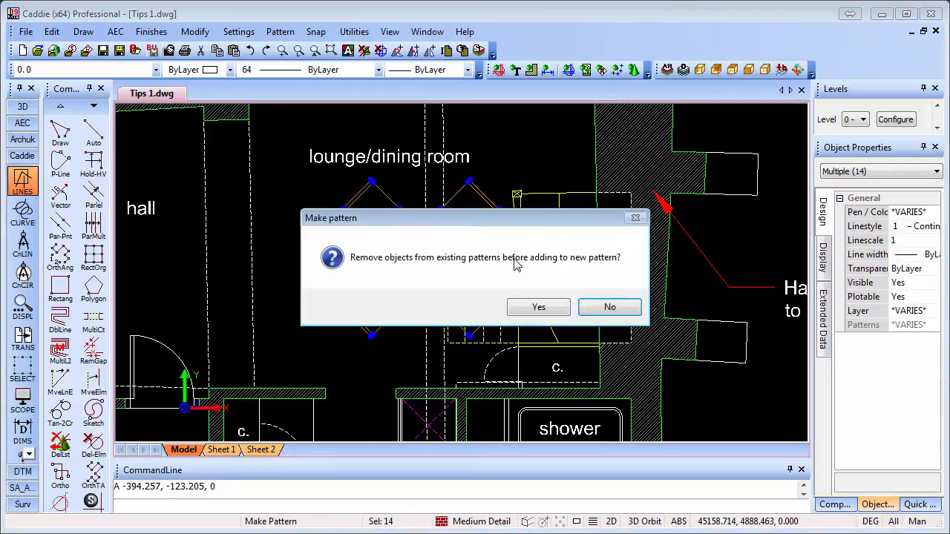
left_click(541, 309)
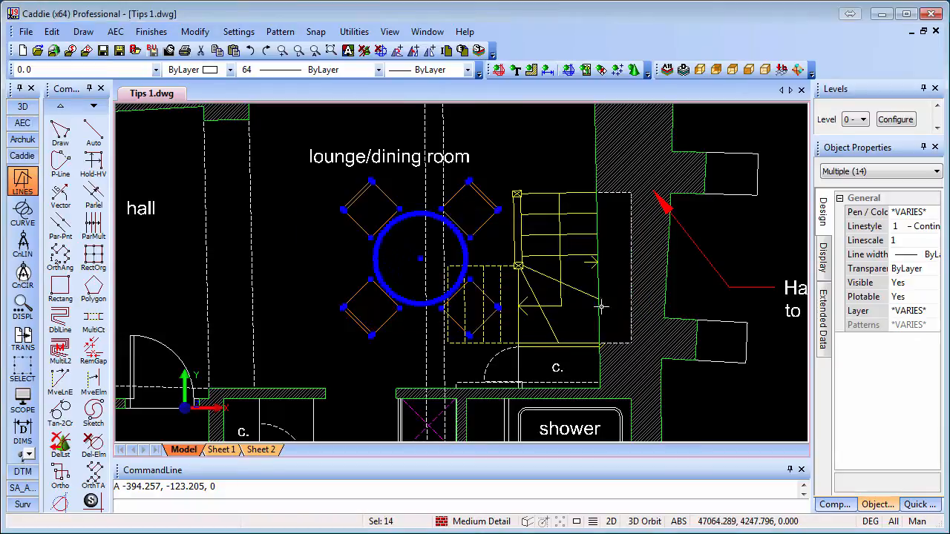
key("Escape")
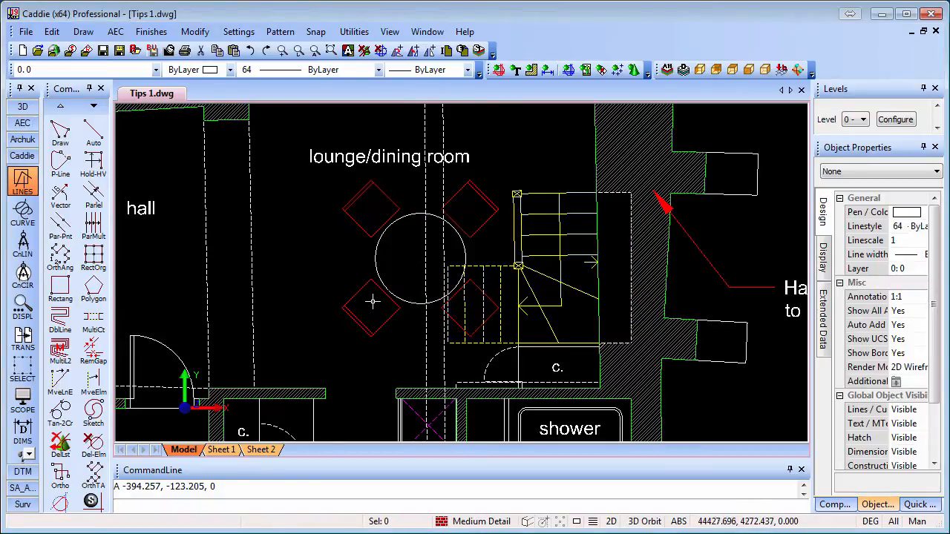
Step: Preview Pattern19 and Pattern16 from the lower-left chair and select the whole table and chairs with Pattern19
double_click(361, 285)
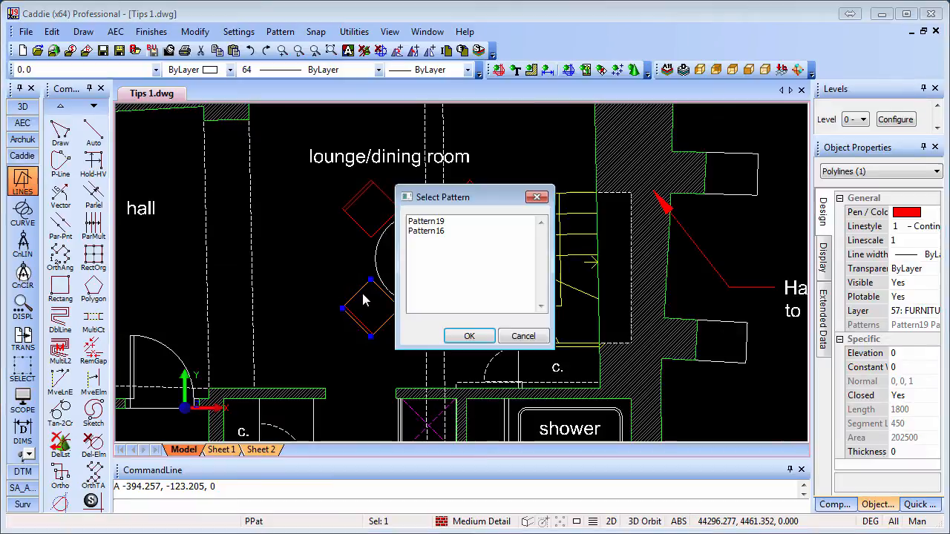
left_click(426, 222)
left_click_drag(462, 198, 619, 175)
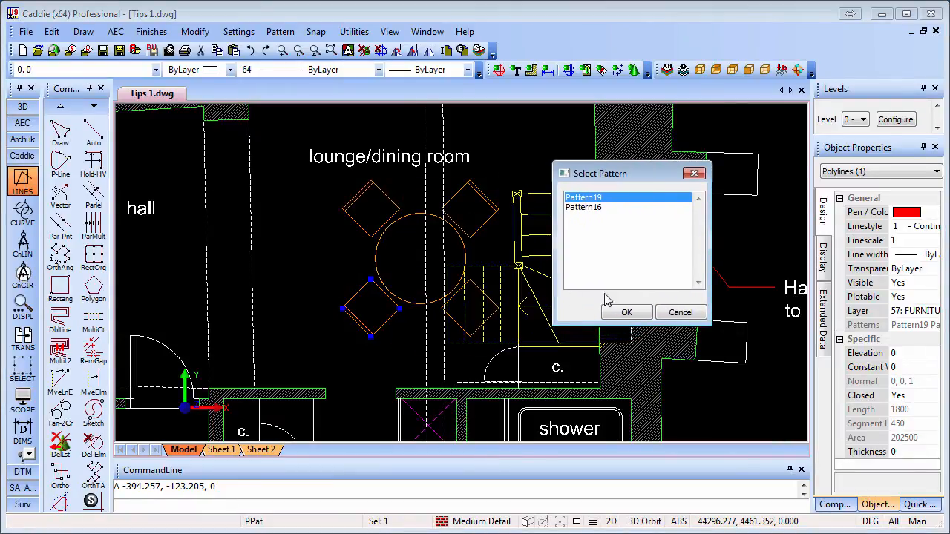
left_click(587, 208)
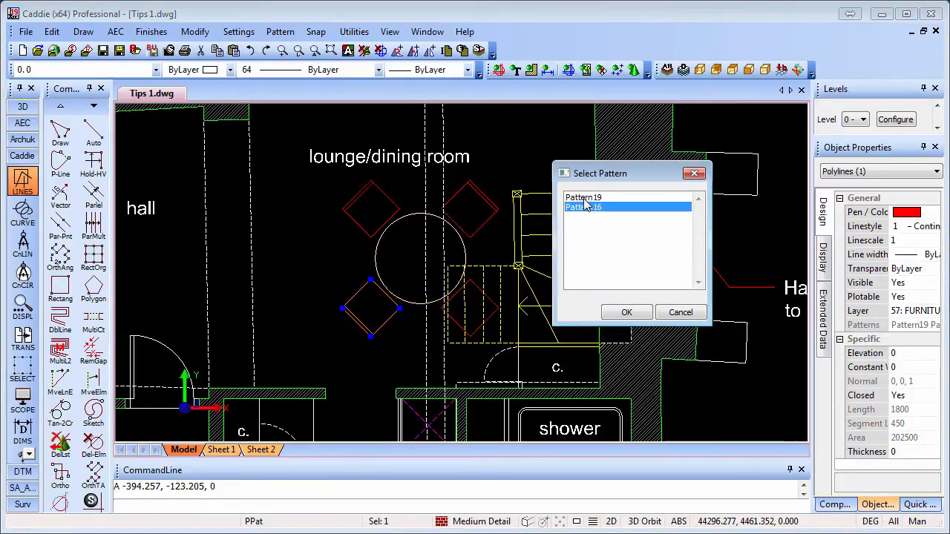
left_click(586, 197)
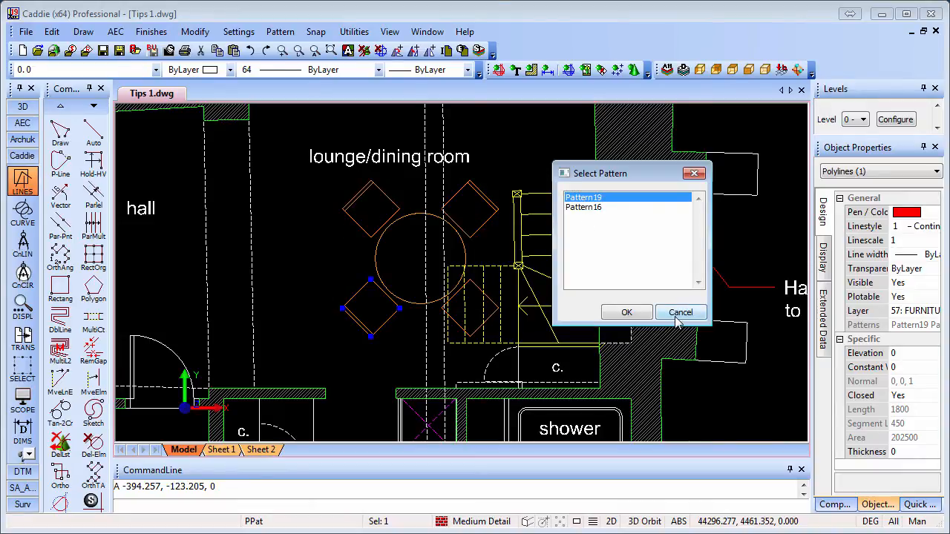
left_click(628, 313)
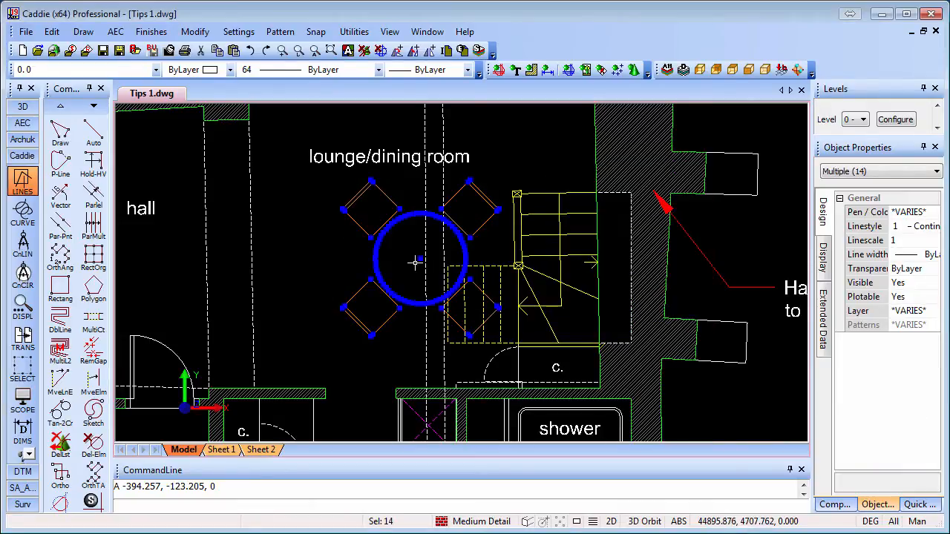
Step: Move the round table and its four chairs up and to the left in the lounge/dining room, picking the base point on the table
right_click(410, 260)
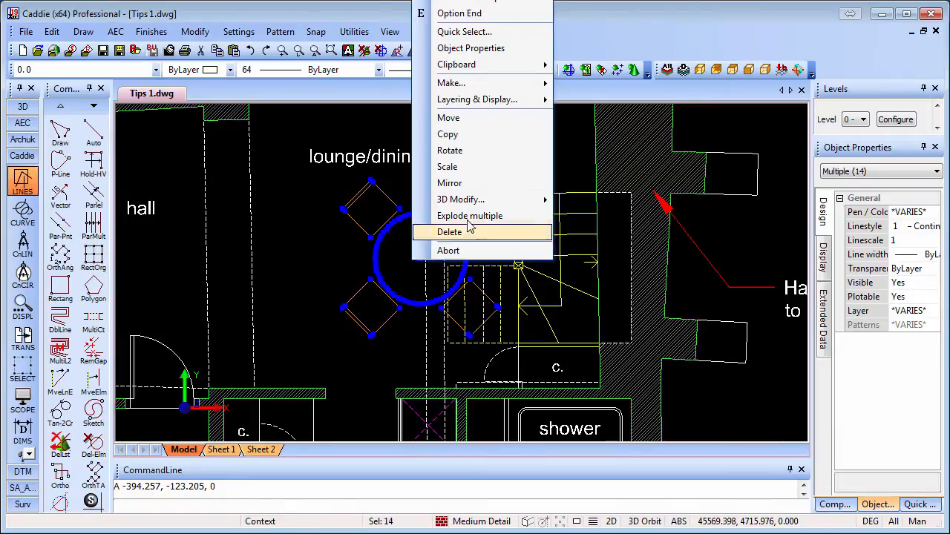
left_click(449, 118)
left_click(424, 250)
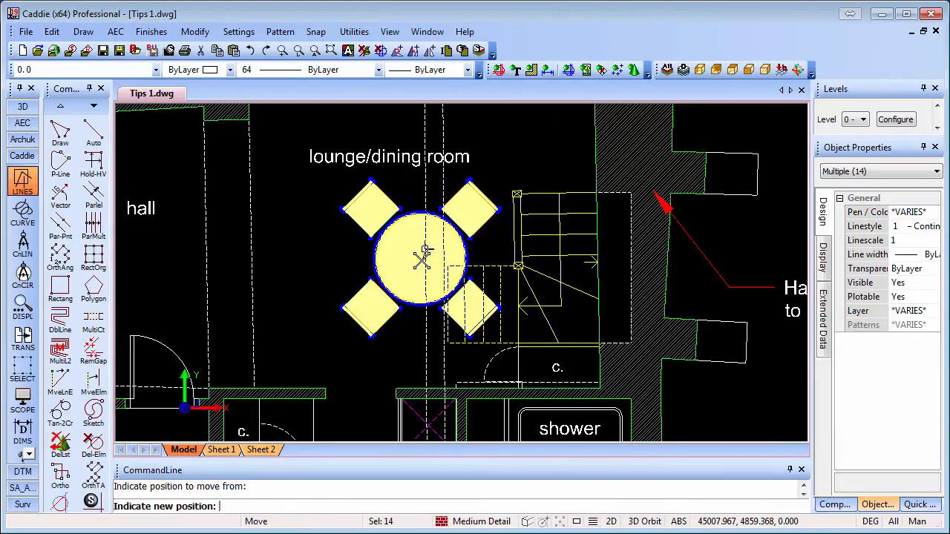
left_click(380, 233)
key("Escape")
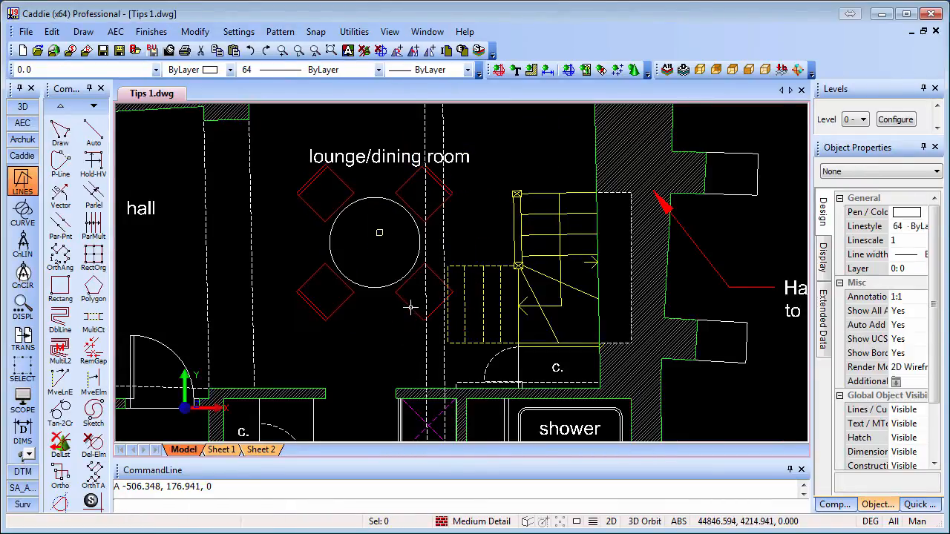
Step: Select only the lower-right chair of the dining set by choosing Pattern17 from its patterns
double_click(410, 306)
left_click(440, 222)
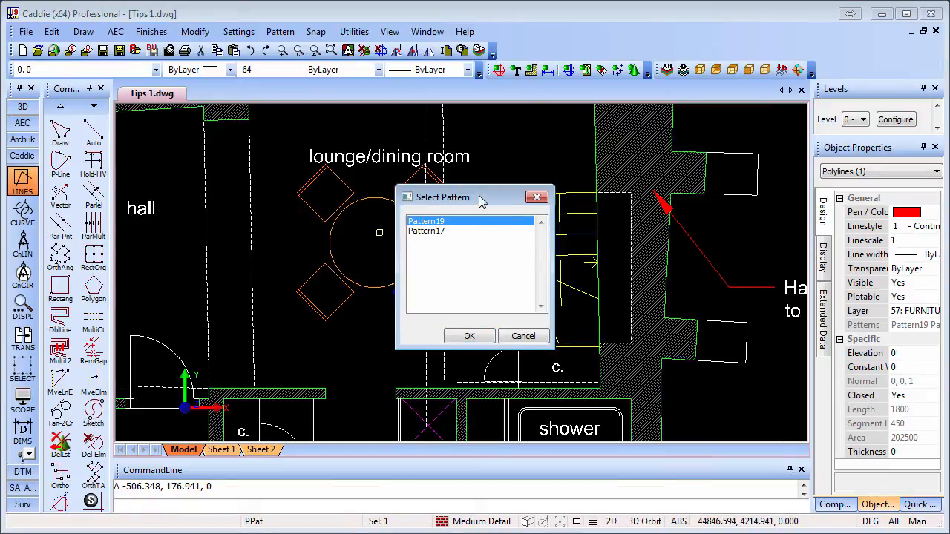
left_click_drag(479, 197, 592, 196)
left_click(546, 231)
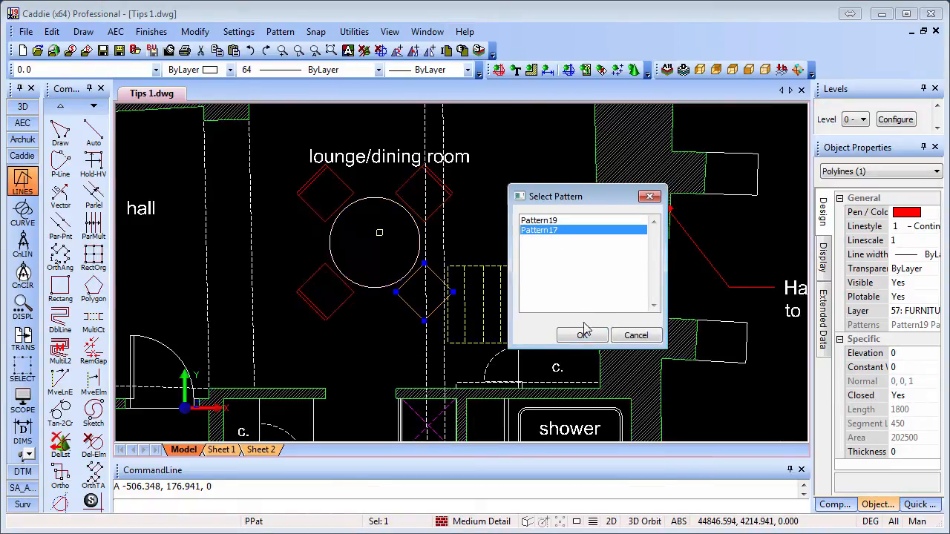
left_click(575, 335)
Step: Try to pull the chair's left corner down and to the left by its grip, and undo the move
left_click(395, 292)
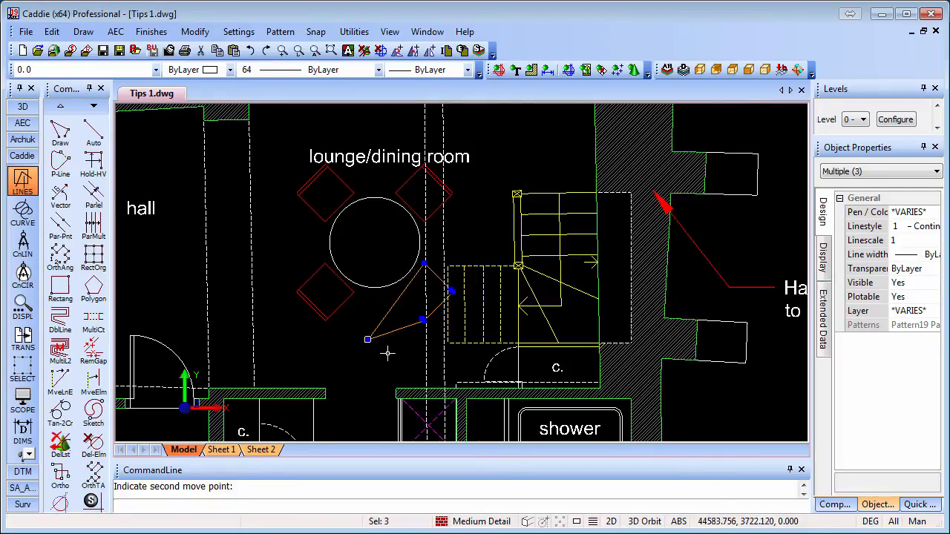
key("ctrl+z")
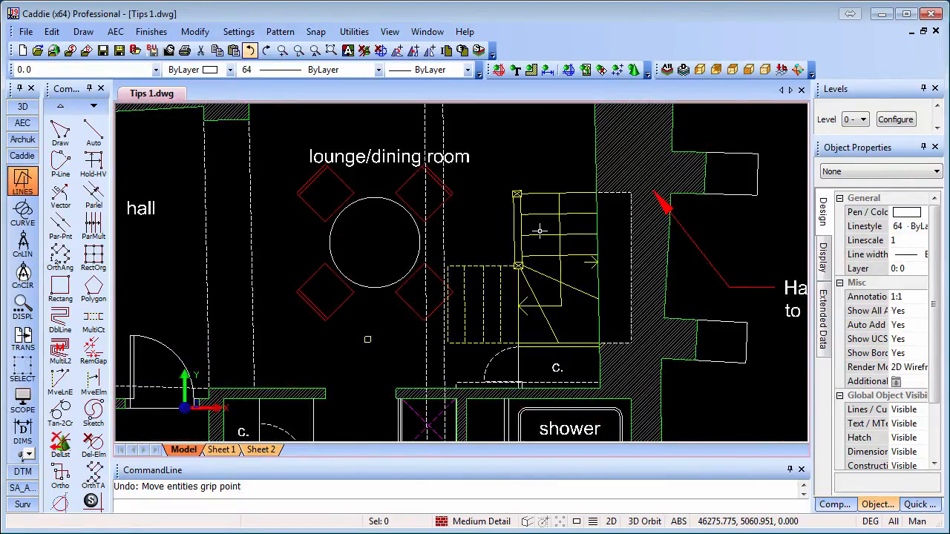
Step: Select the exploded hatch and wall lines along the lounge's upper wall with a rectangular window ending near the niche
middle_click_drag(540, 230, 559, 356)
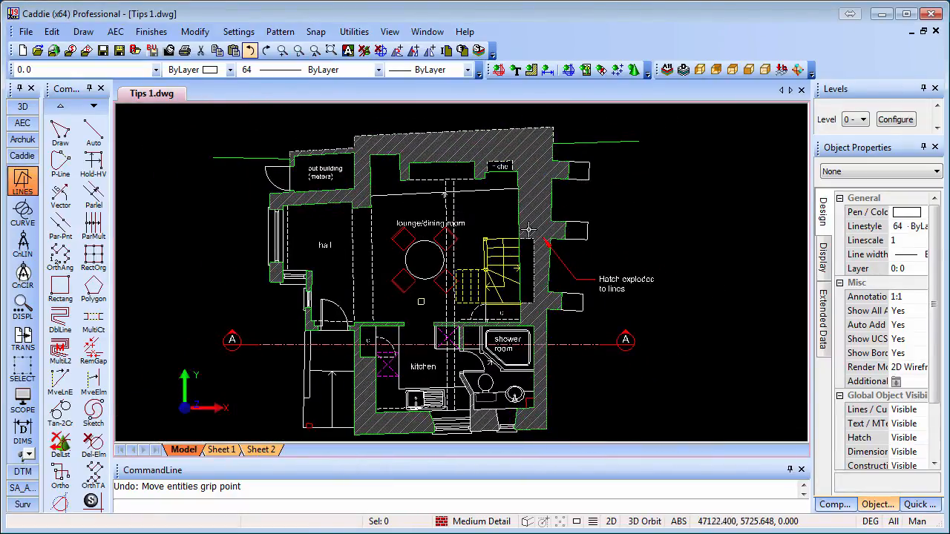
left_click(340, 122)
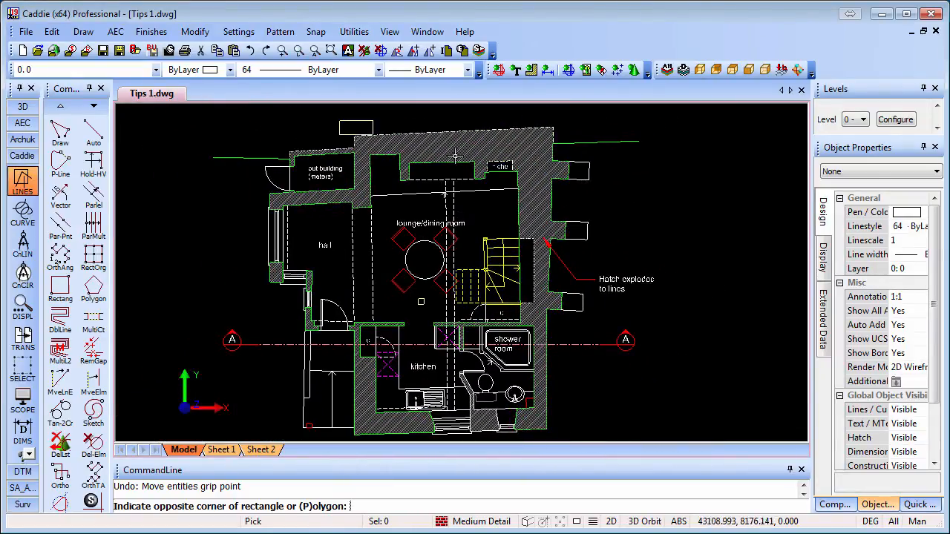
left_click(505, 190)
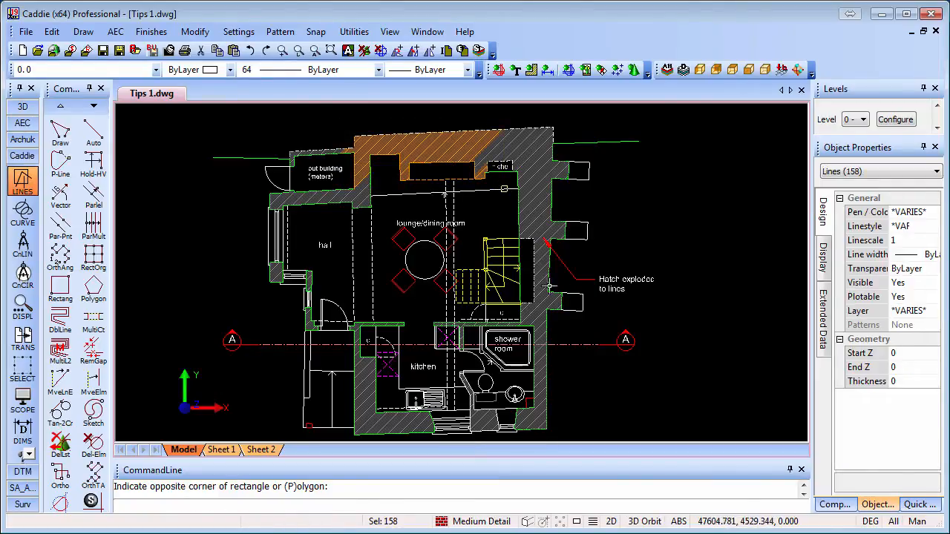
Step: Add the middle buttress on the right wall and its adjoining hatch lines to the selection with a polygon
key("p")
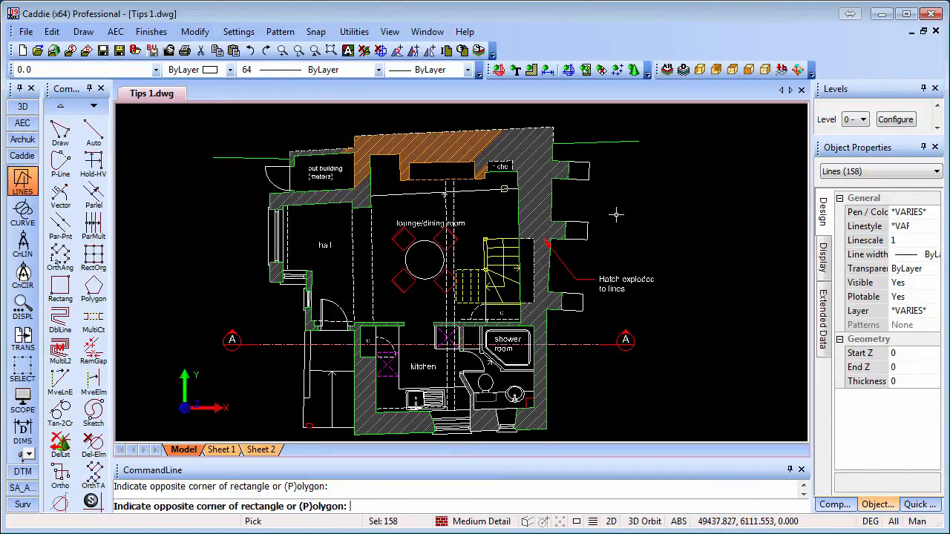
key("Return")
left_click(616, 218)
left_click(613, 245)
left_click(508, 208)
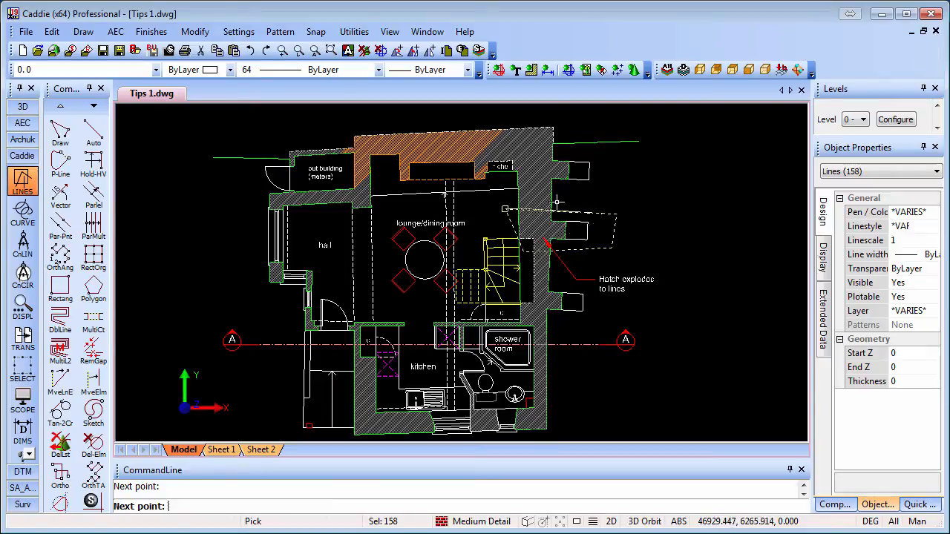
left_click(592, 198)
key("Return")
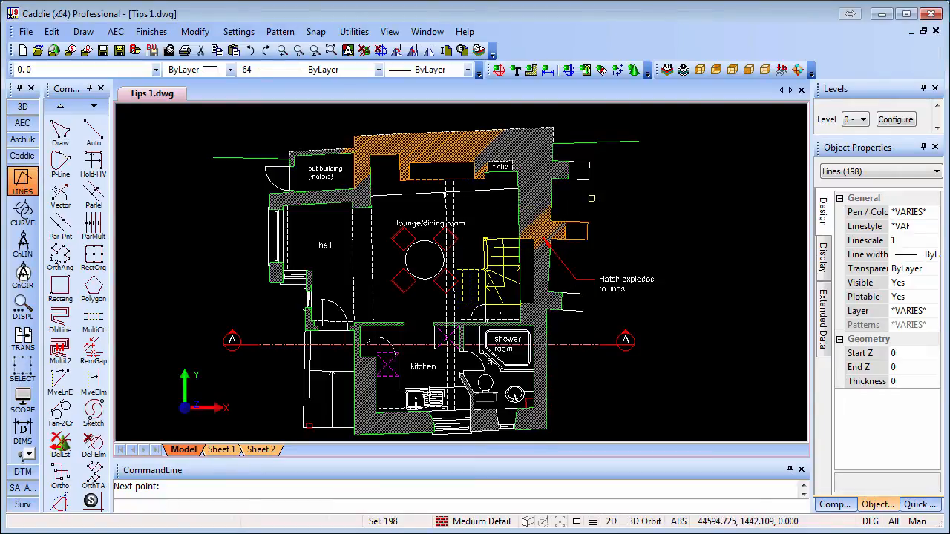
Step: Add the upper drainer lines of the kitchen sink to the selection one by one
double_click(433, 401)
scroll(441, 398, "up", 8)
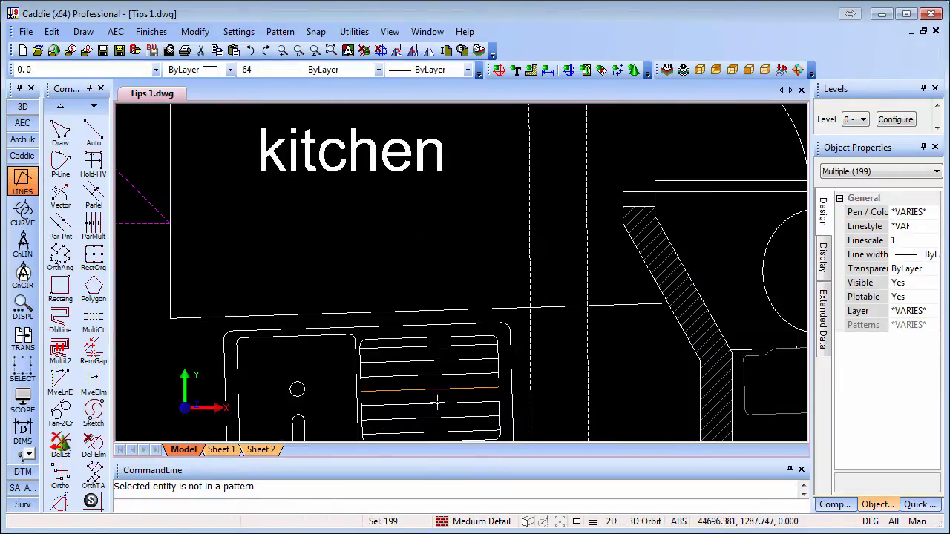
left_click(442, 390)
left_click(442, 375)
left_click(442, 364)
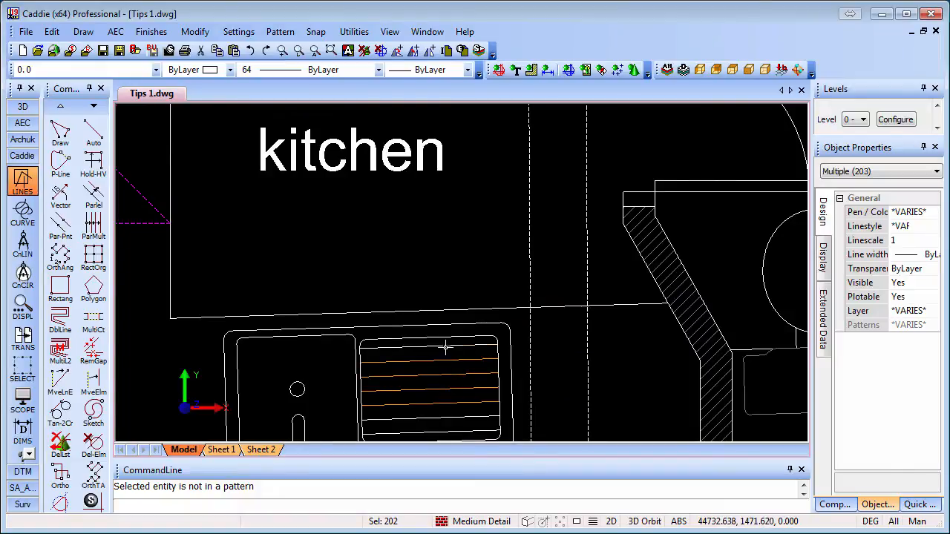
left_click(442, 350)
Step: Add the kitchen label and the dashed cross with its lower edge beside the kitchen to the selection
left_click(340, 168)
scroll(328, 195, "down", 2)
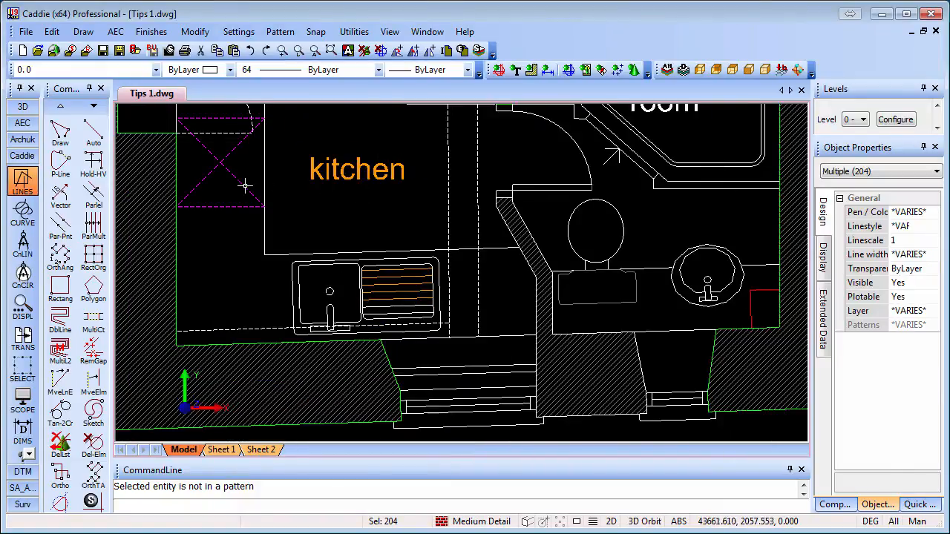
left_click(225, 170)
left_click(195, 170)
left_click(193, 206)
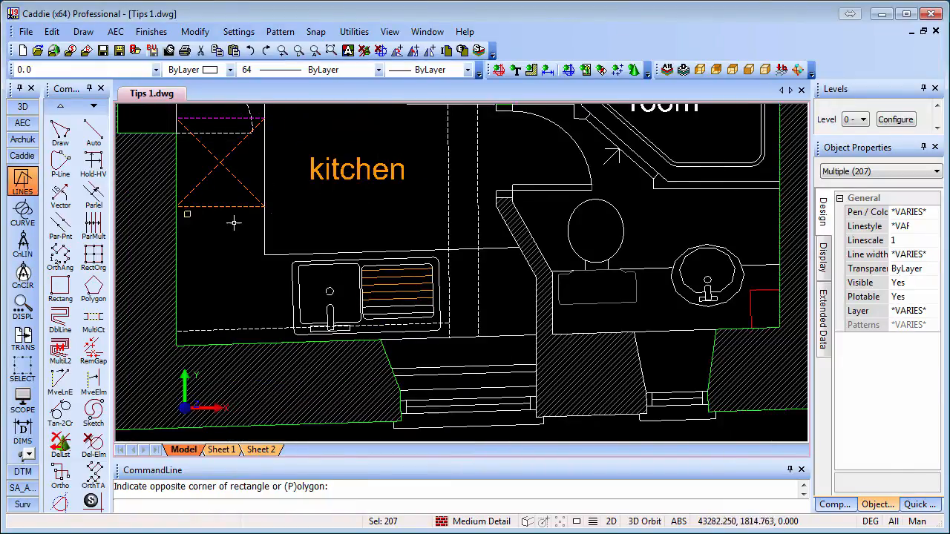
Step: Clear the combined selection across the floor plan and recall the last selection
scroll(308, 218, "down", 2)
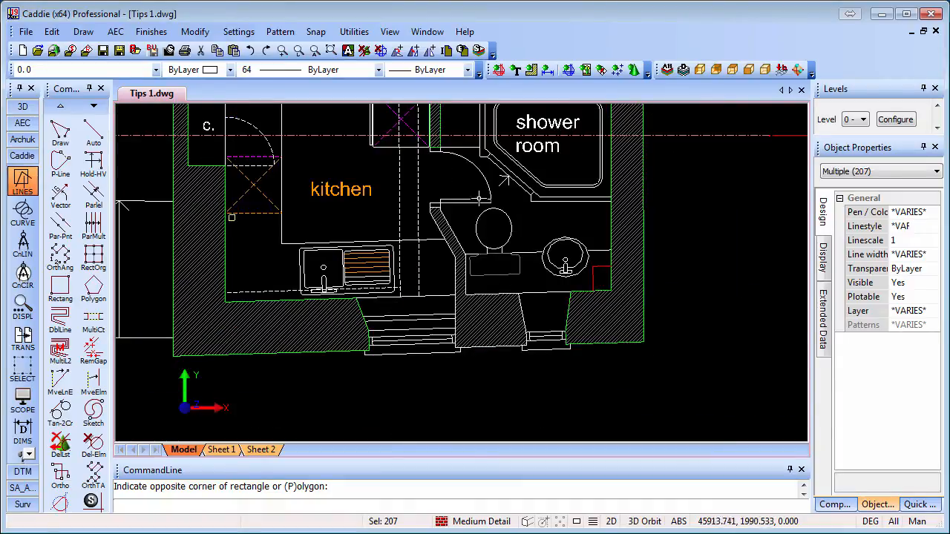
scroll(479, 197, "down", 4)
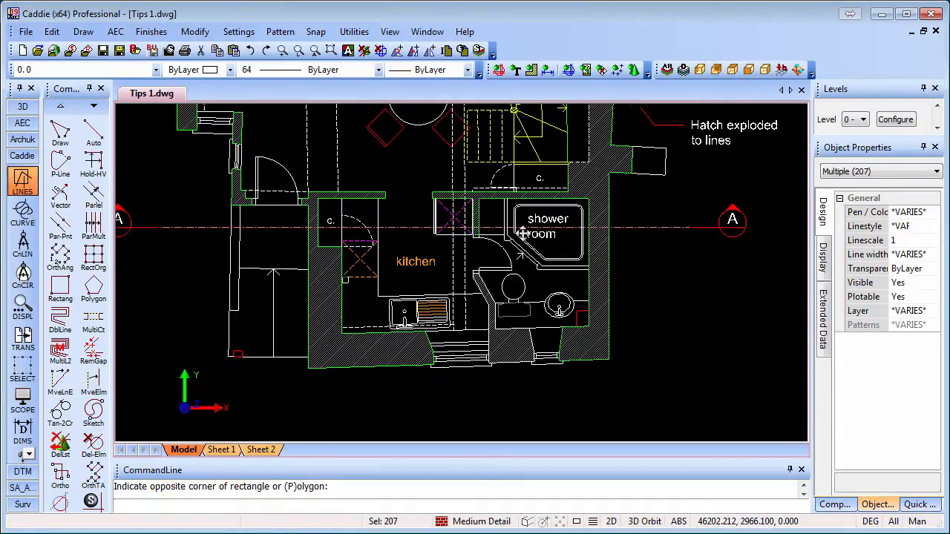
scroll(522, 234, "down", 2)
scroll(515, 283, "down", 1)
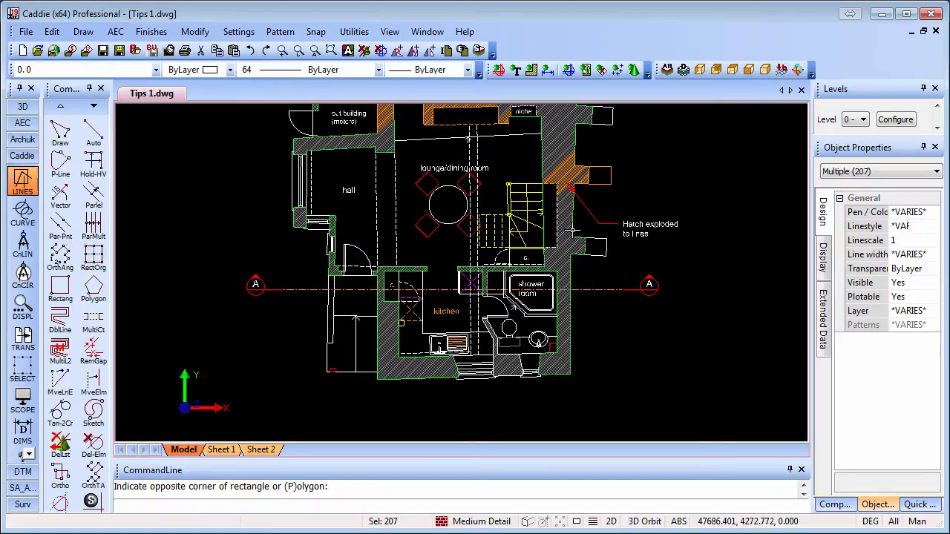
middle_click_drag(539, 283, 524, 307)
key("Escape")
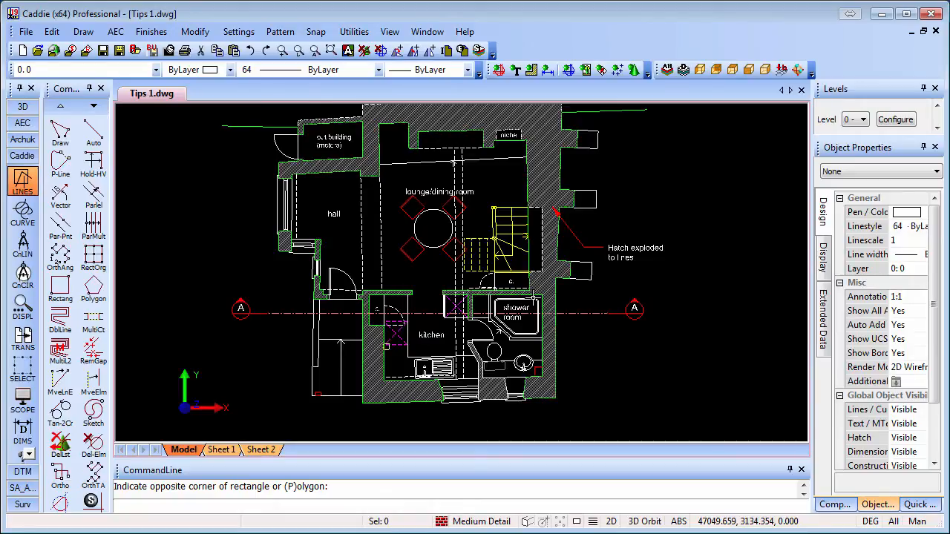
right_click(644, 194)
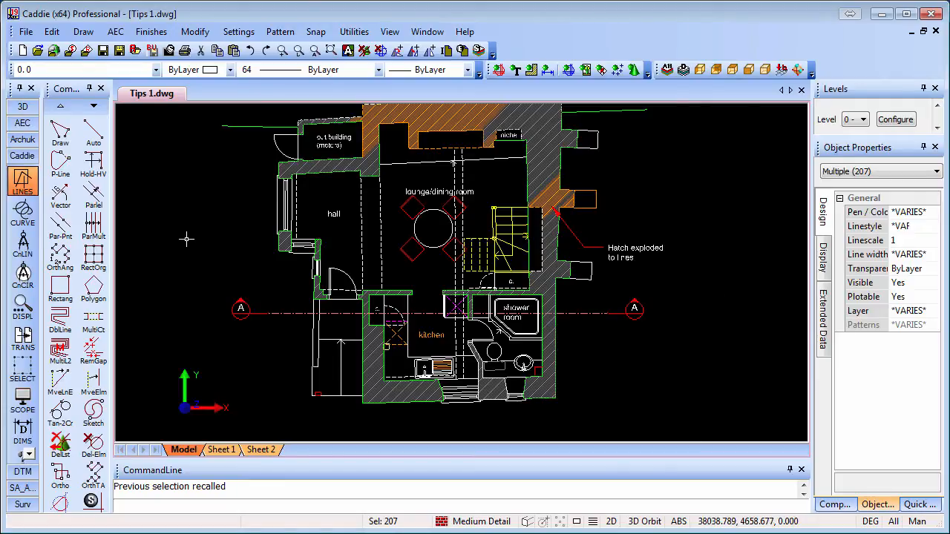
Step: Review the commands for storing and recalling selections, and pick and release a single hatch line in the right wall
left_click(52, 32)
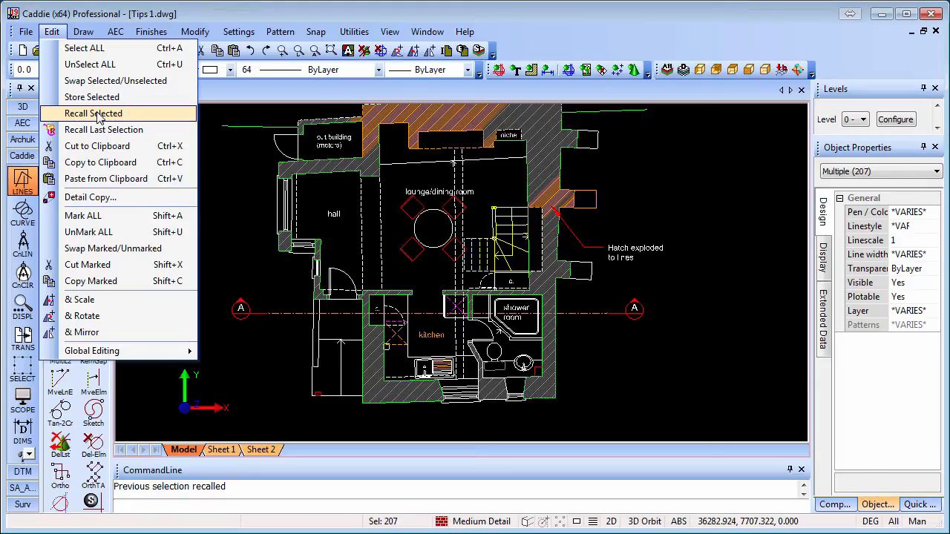
key("Escape")
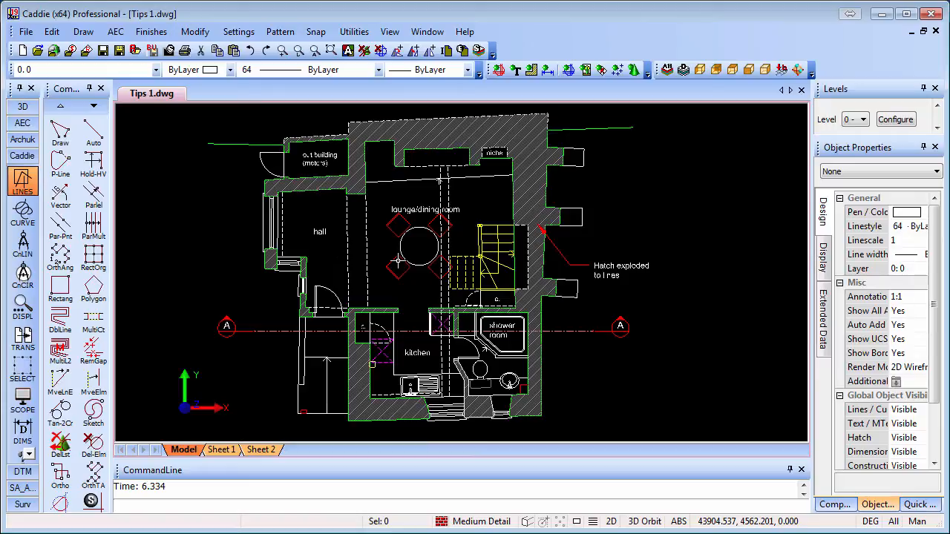
left_click(539, 202)
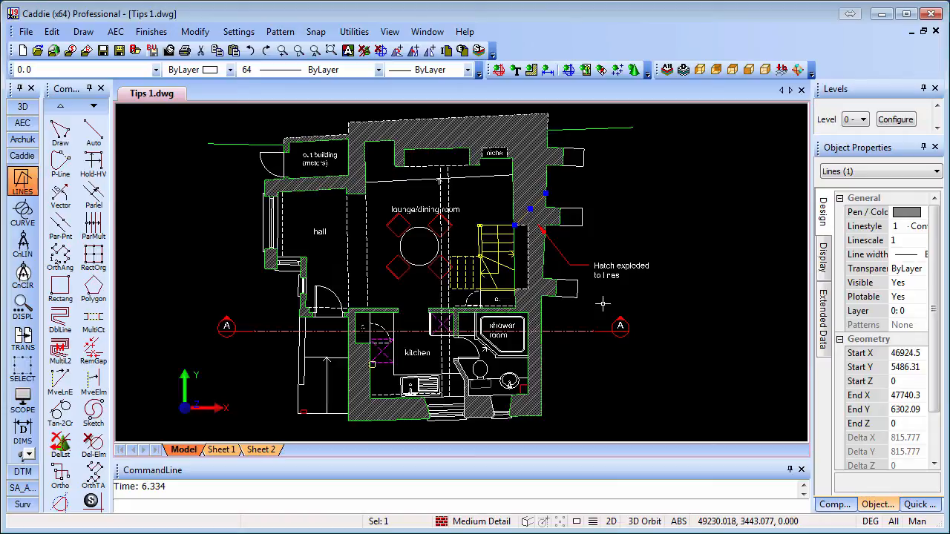
key("Escape")
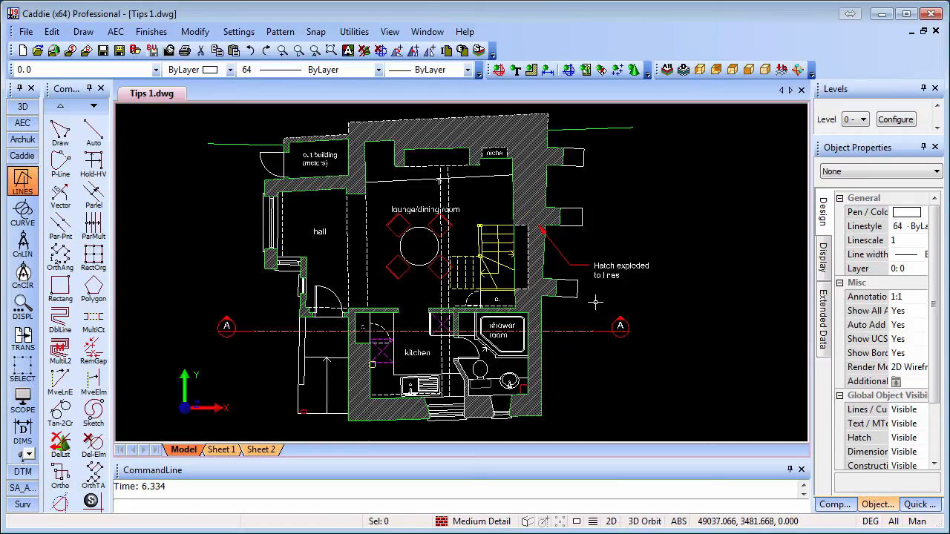
Step: Mark the duplicate lines, arcs and text in the floor plan and delete them
left_click(20, 371)
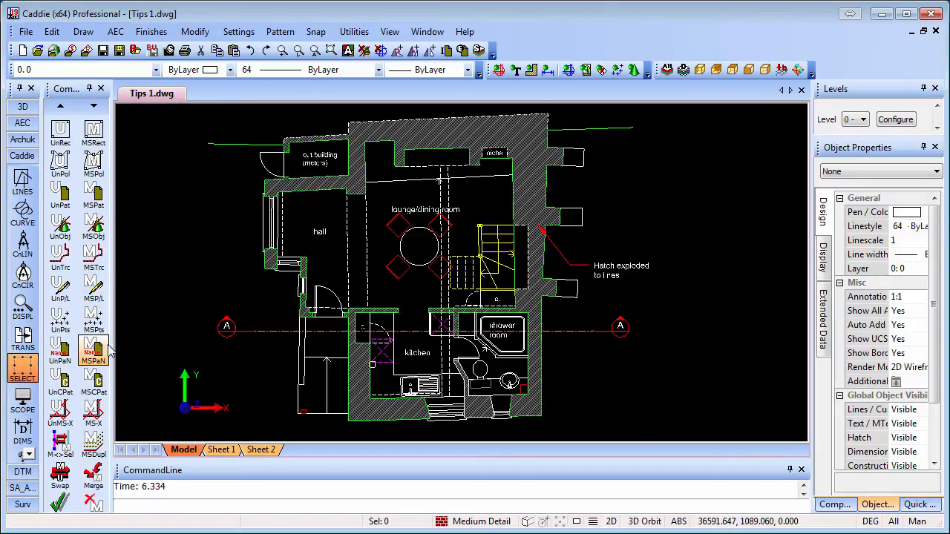
left_click(93, 444)
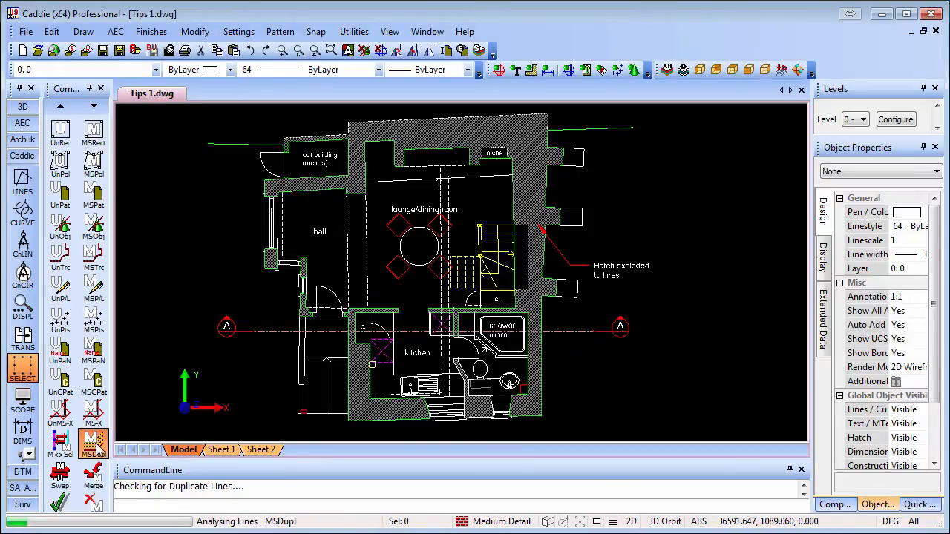
left_click_drag(456, 176, 664, 154)
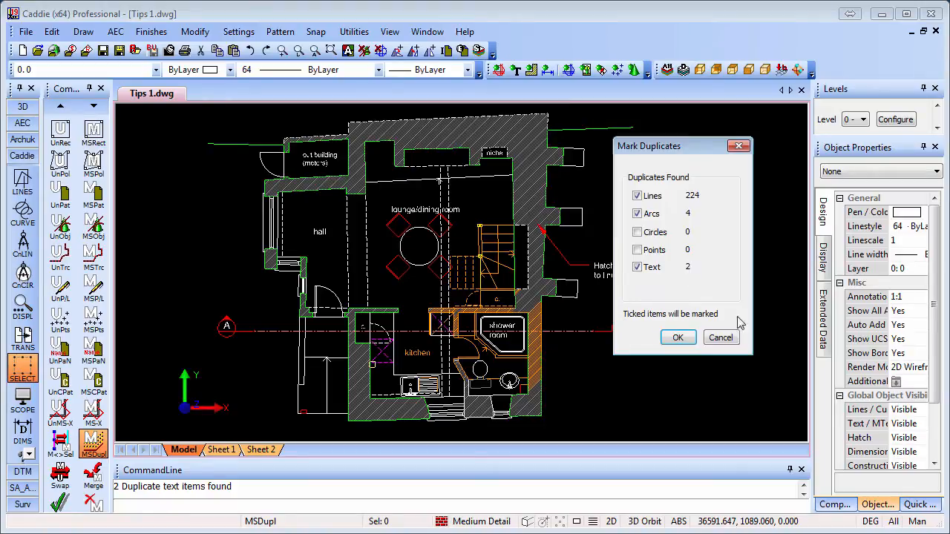
left_click(678, 338)
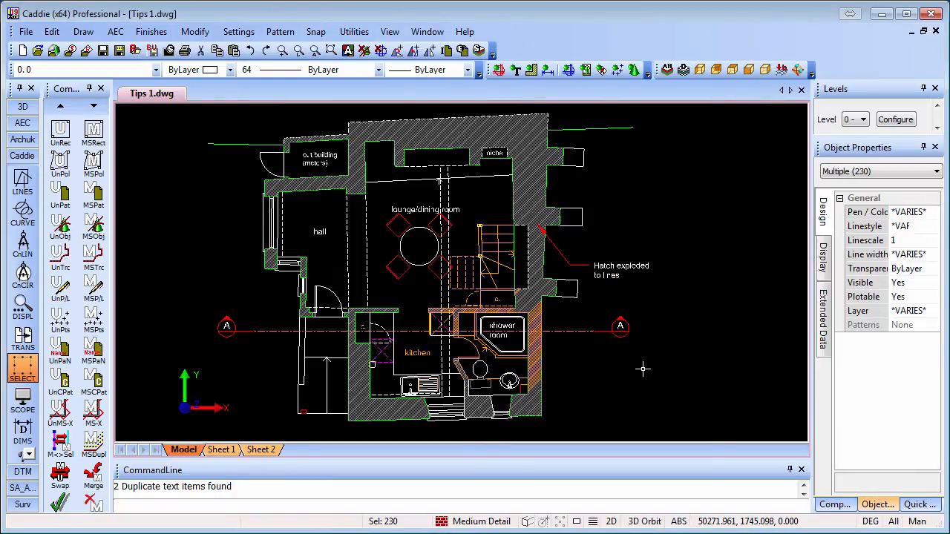
key("Escape")
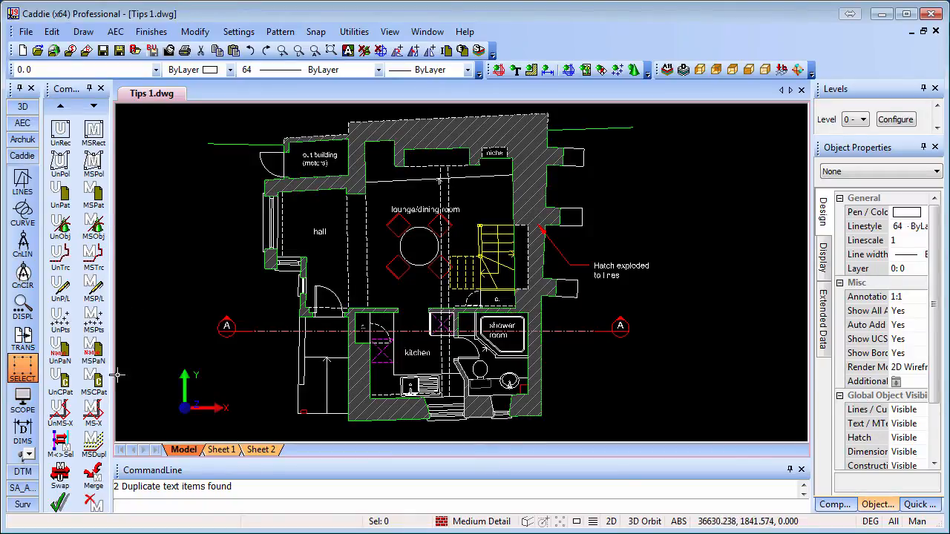
Step: Check the floor plan again for duplicate entities and close the check without marking anything
left_click(94, 439)
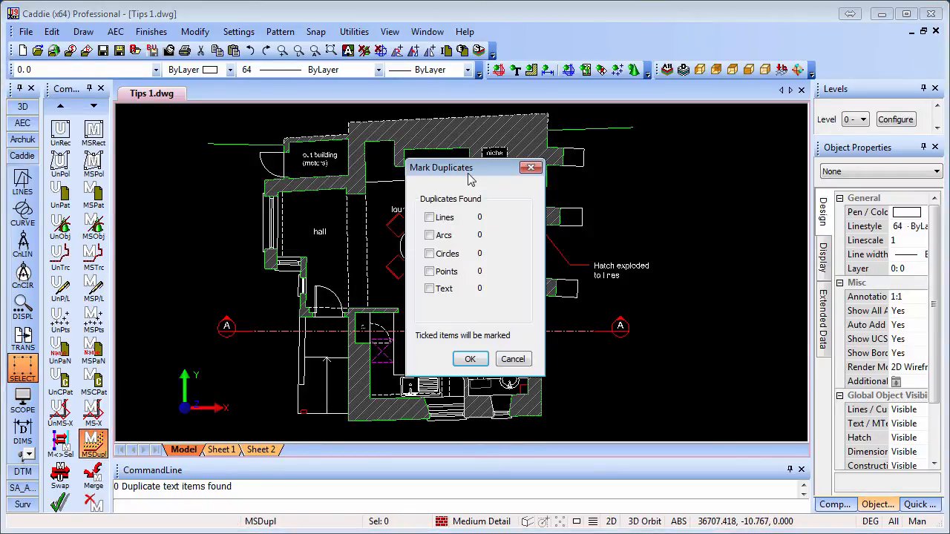
left_click_drag(471, 169, 680, 140)
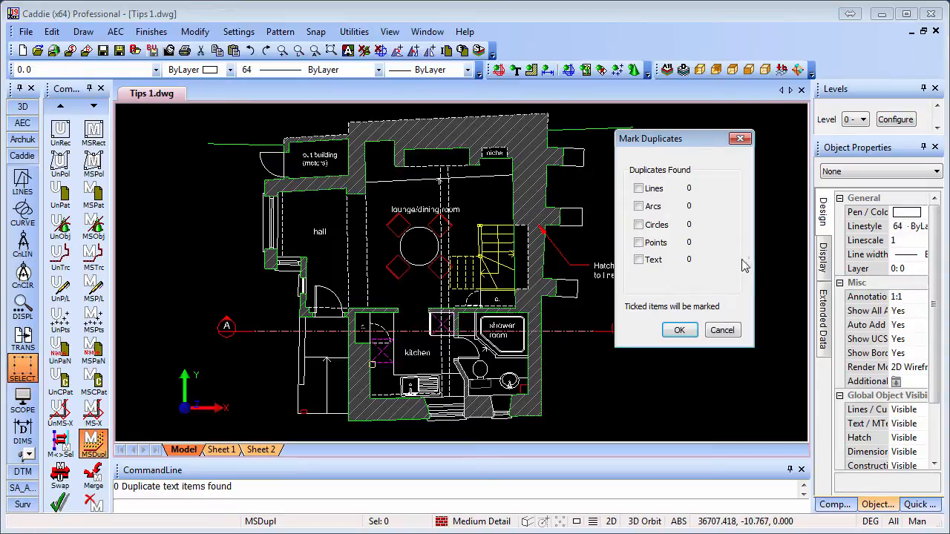
left_click(724, 331)
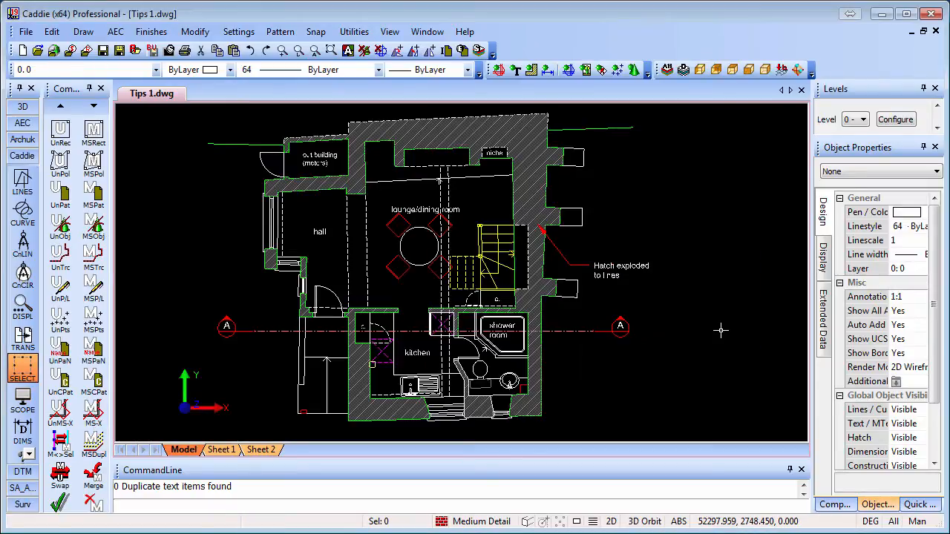